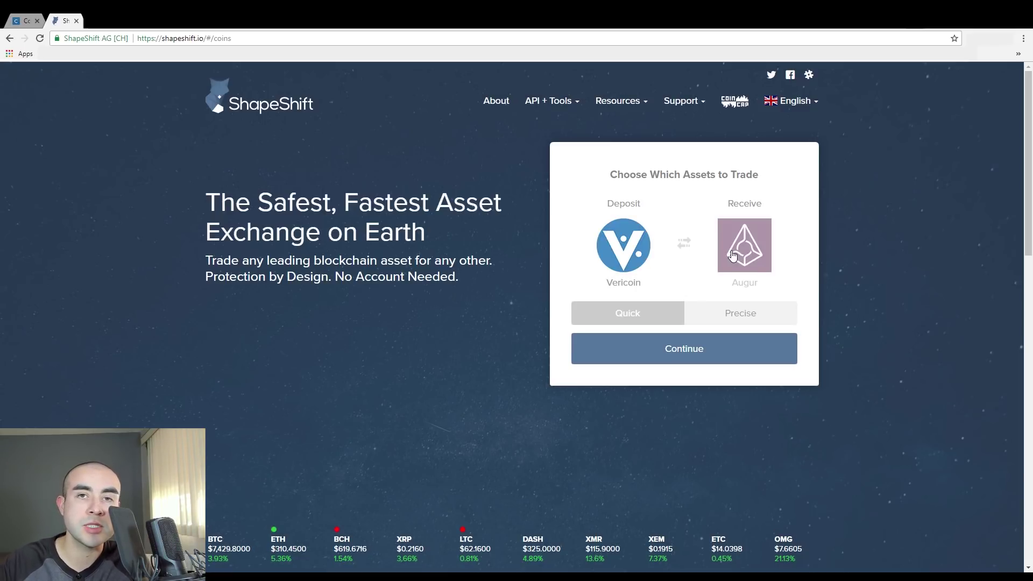
- Select Bitcoin as the asset to deposit
click(635, 254)
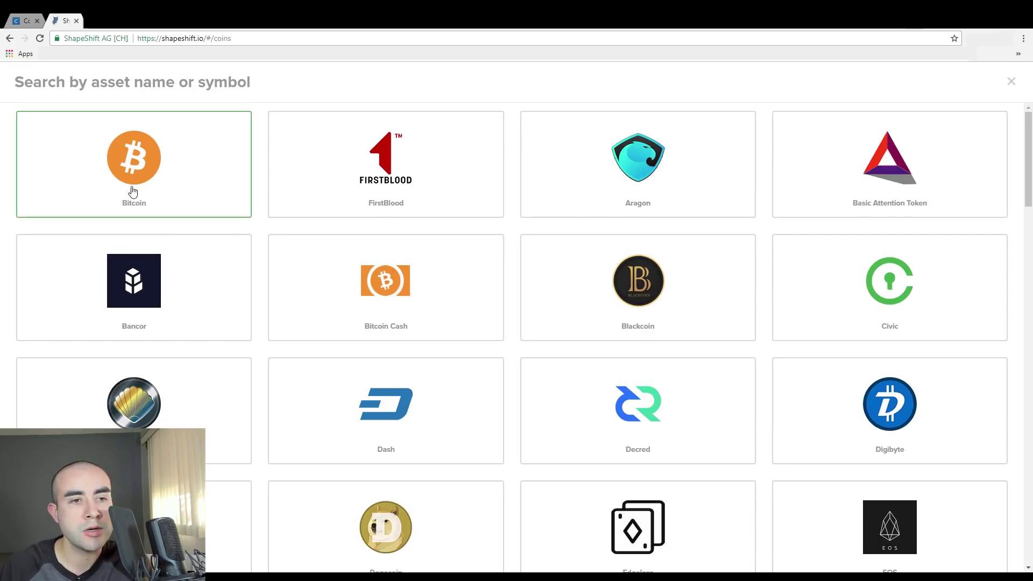
scroll(428, 305, down, 6)
scroll(430, 305, down, 9)
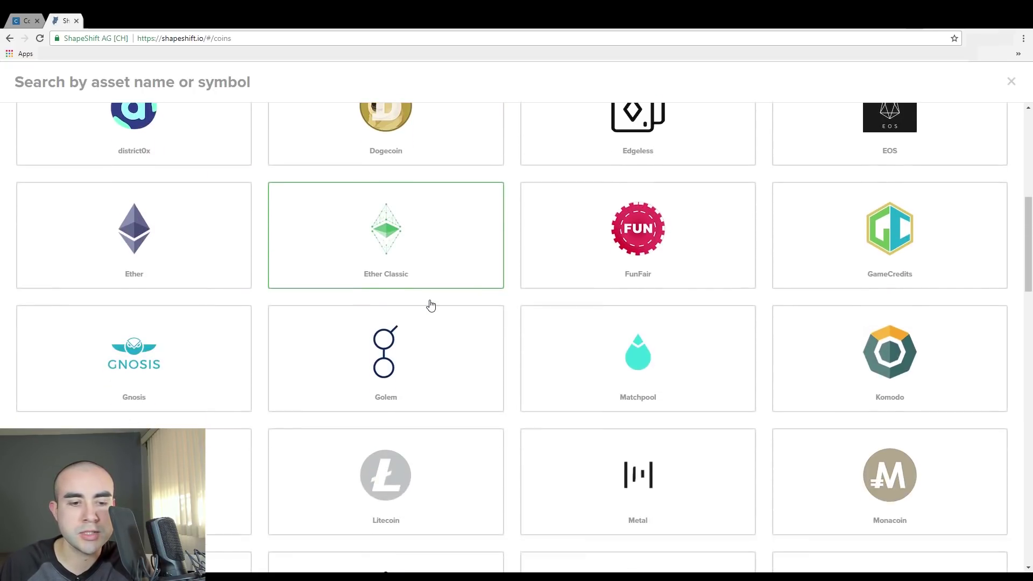
scroll(429, 304, up, 13)
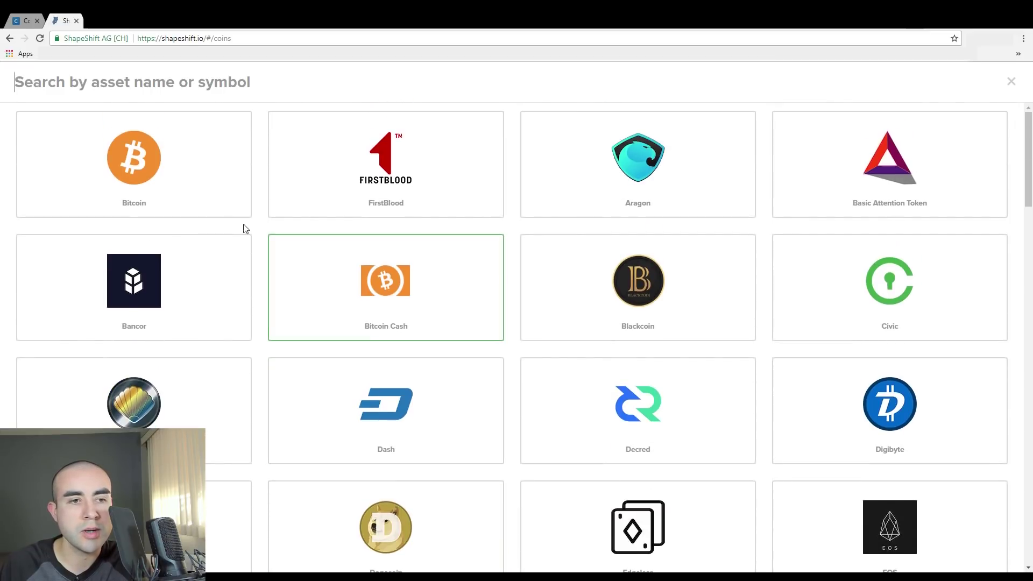
click(163, 179)
- Choose Ether to receive, switch to Precise mode, and continue to the order details
click(758, 261)
scroll(509, 321, down, 2)
scroll(508, 321, down, 2)
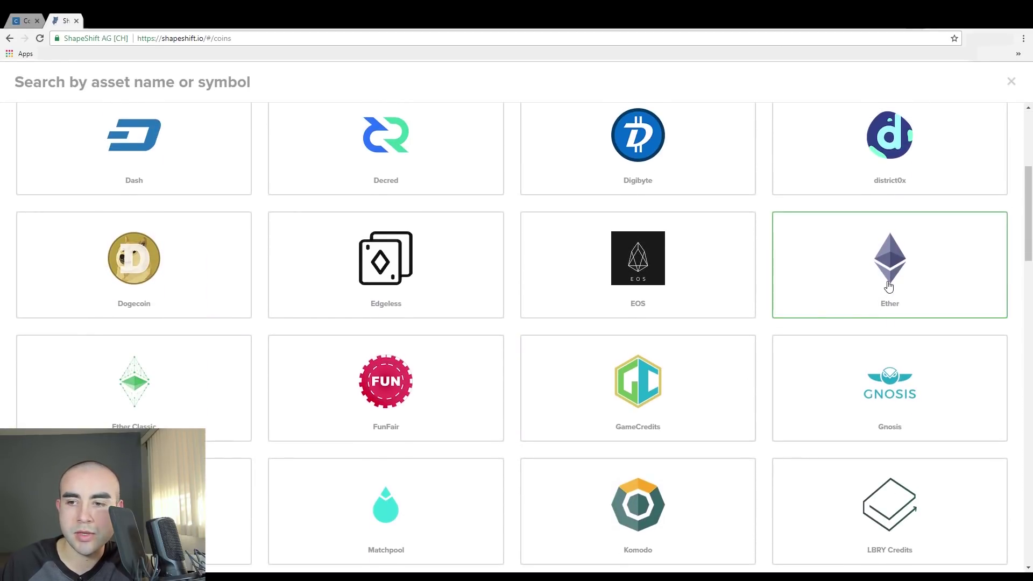
click(861, 304)
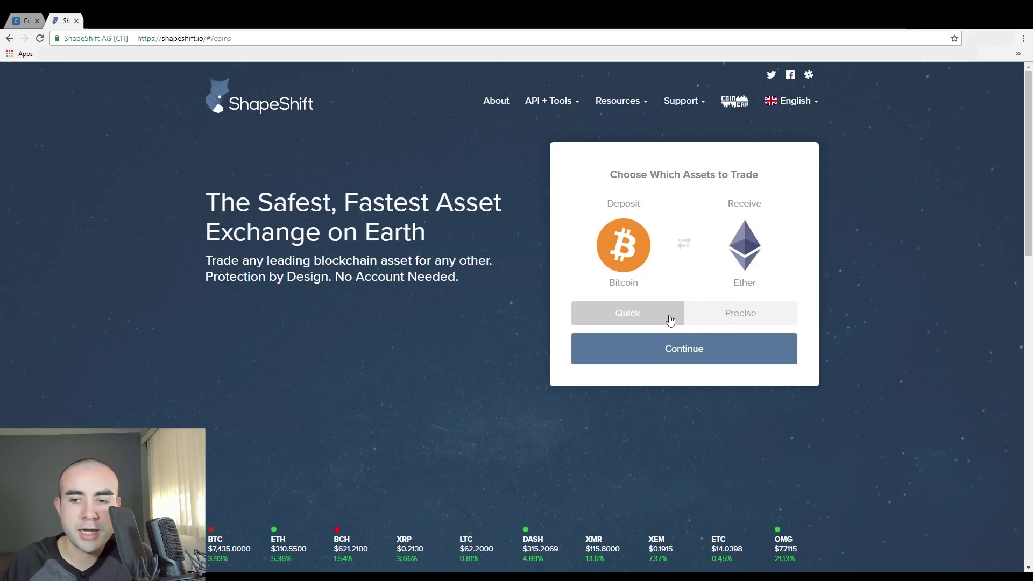
click(737, 318)
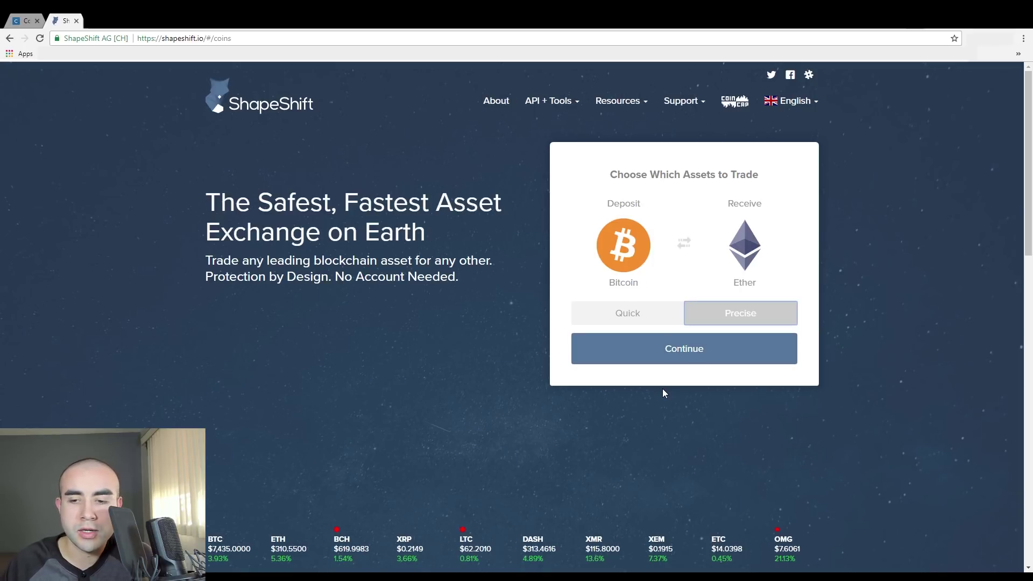
click(678, 359)
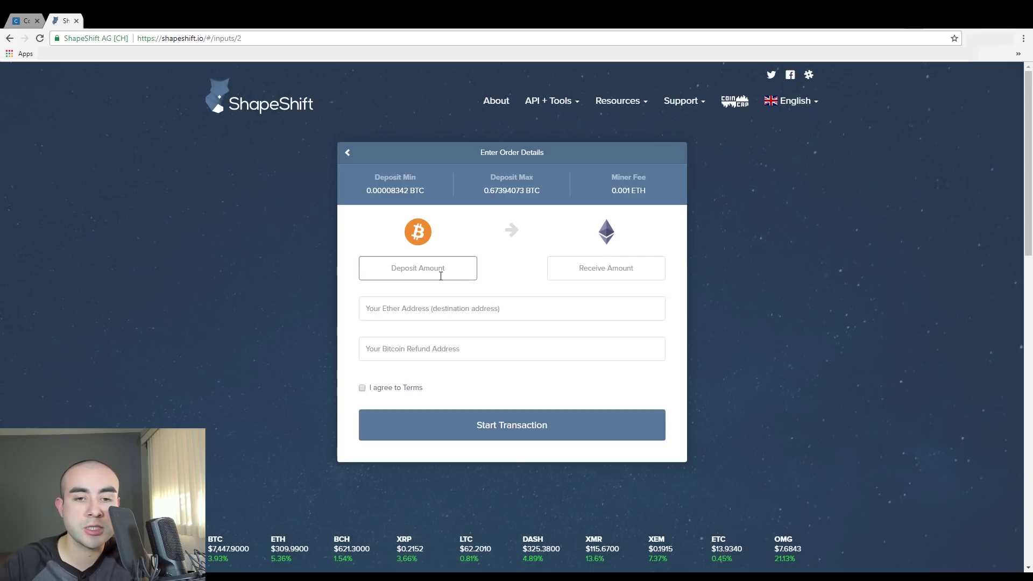
- Enter a 0.002 BTC deposit, check the 0.04682504 ETH quote, then go to Coinbase
click(600, 278)
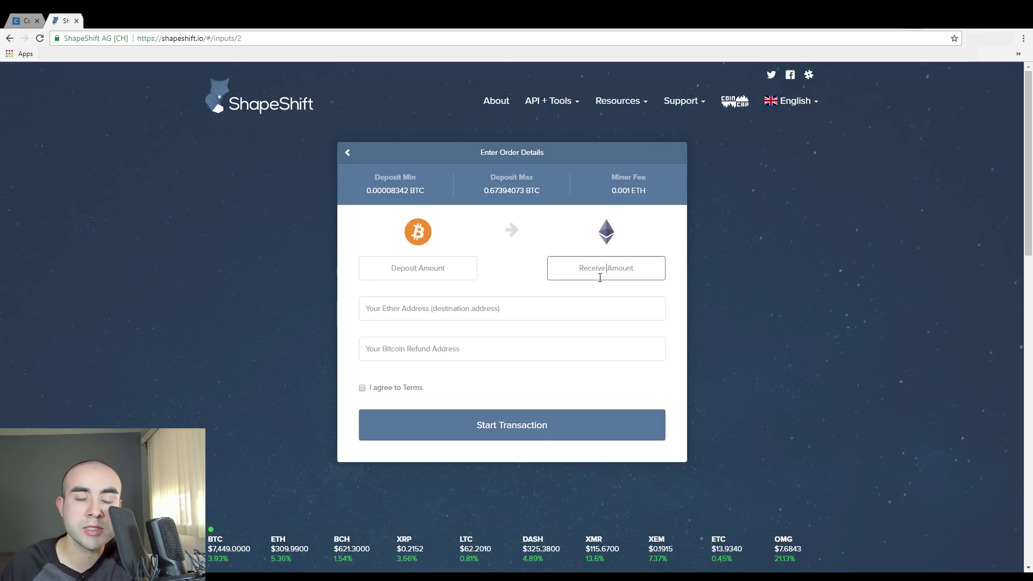
click(413, 273)
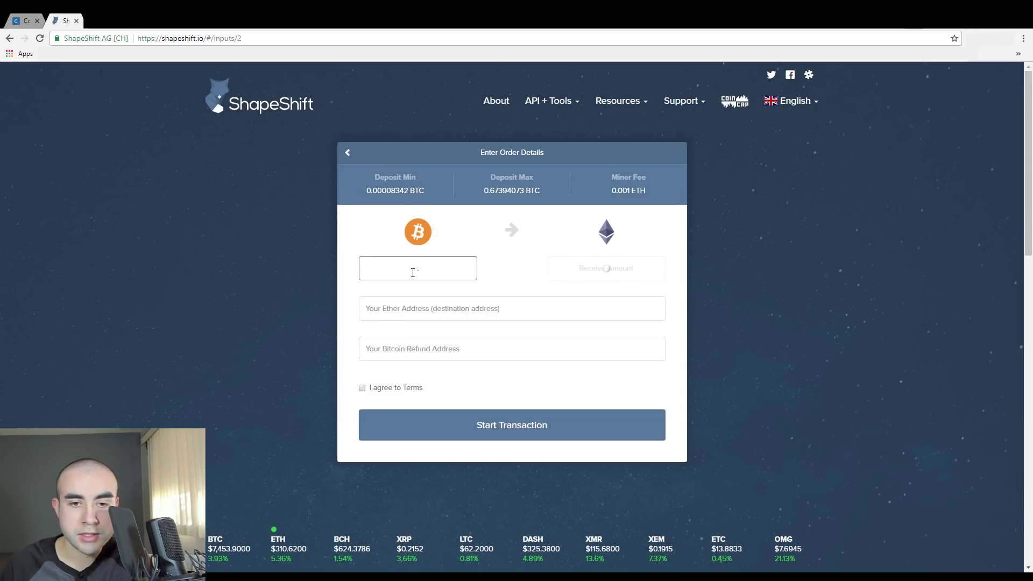
text(002)
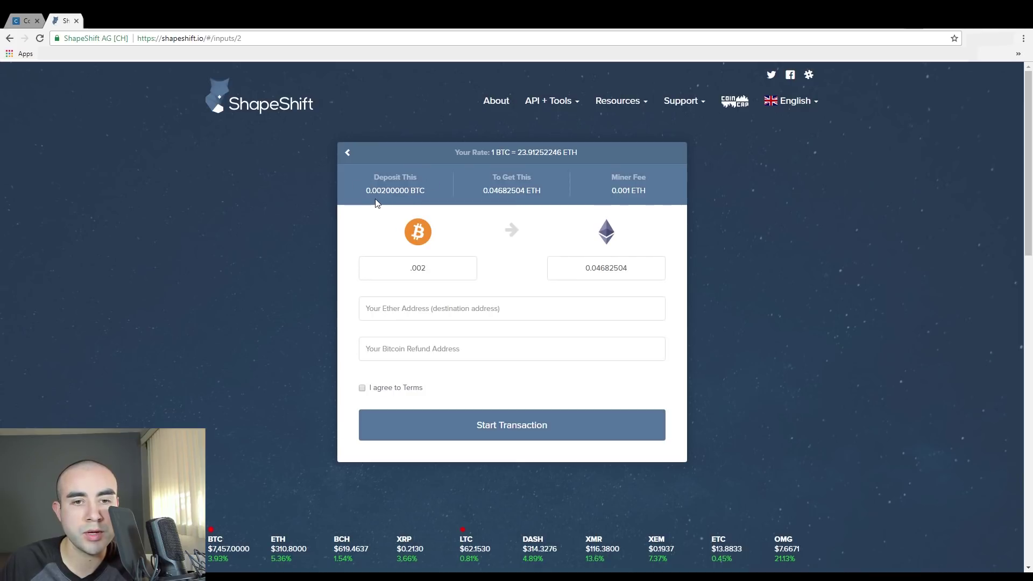
double_click(480, 193)
click(496, 207)
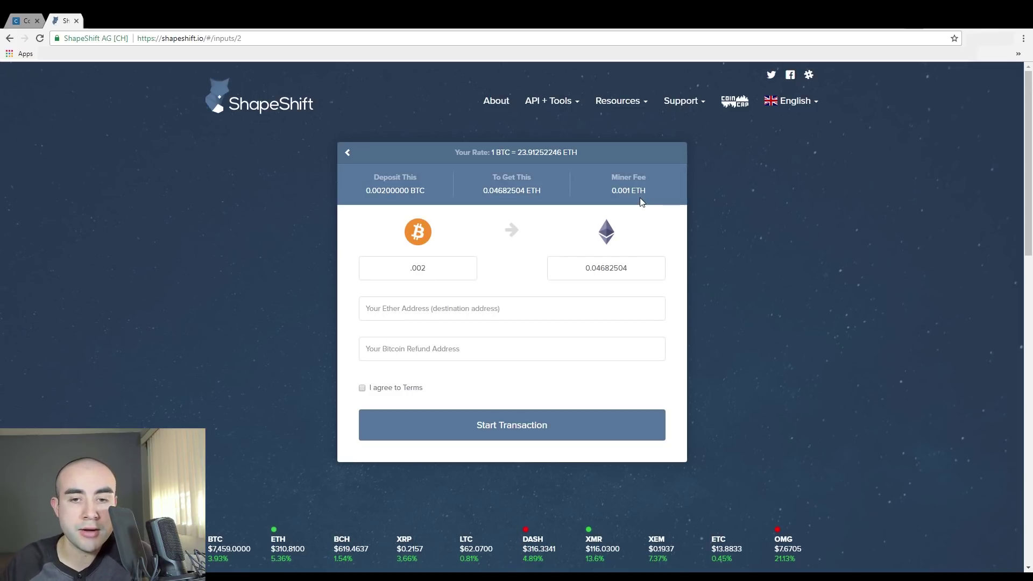
click(458, 316)
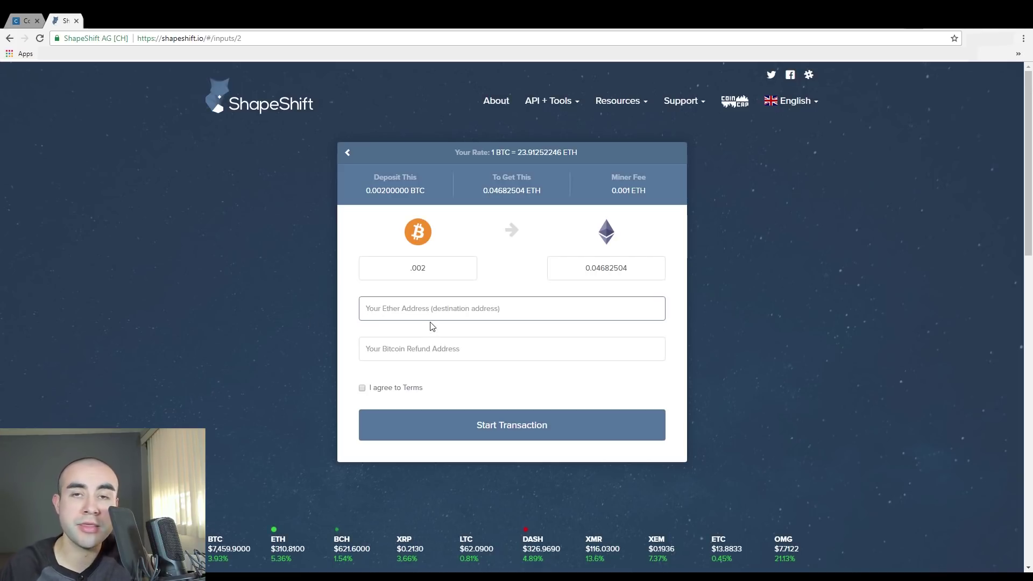
click(30, 20)
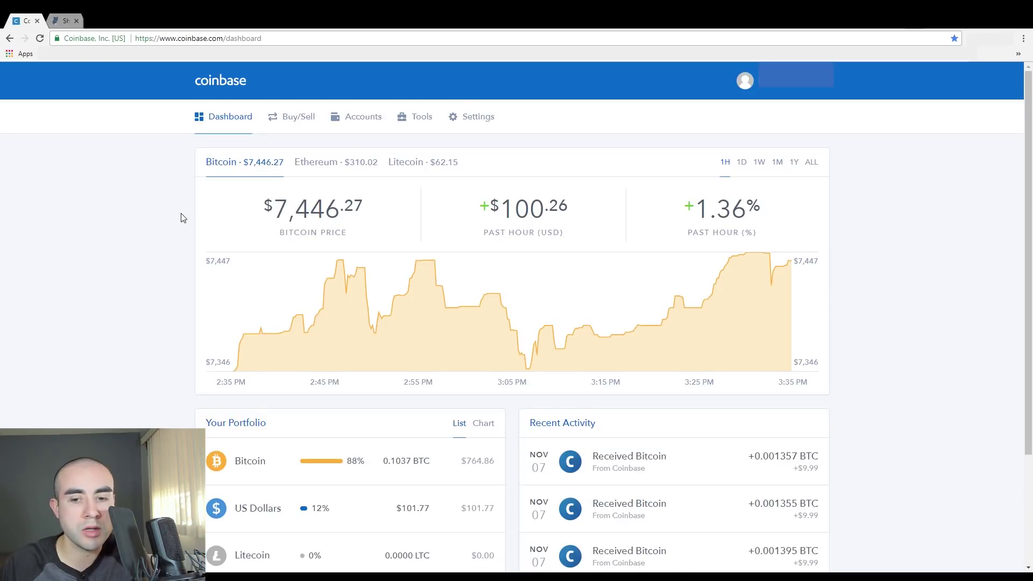
- Reveal the Coinbase ETH Wallet's receiving address, then return to ShapeShift's Ether Address field
scroll(193, 215, down, 3)
scroll(258, 226, up, 2)
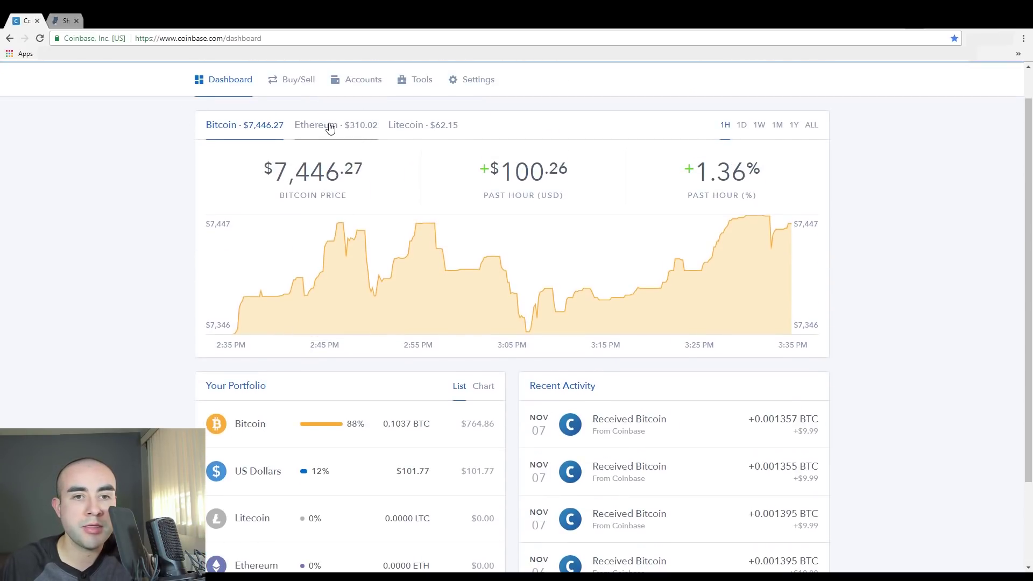
click(330, 125)
scroll(344, 129, up, 2)
click(359, 116)
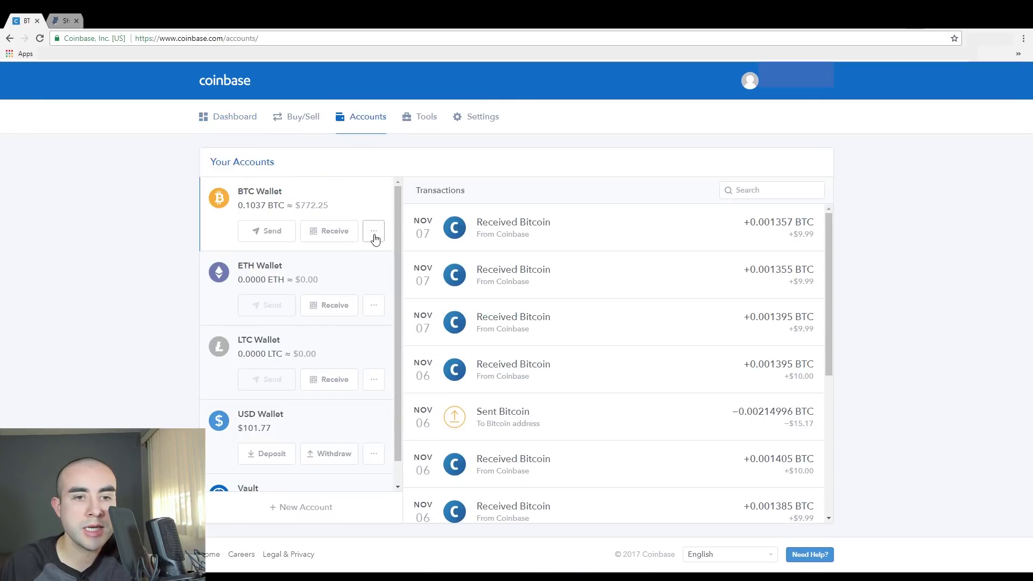
click(291, 274)
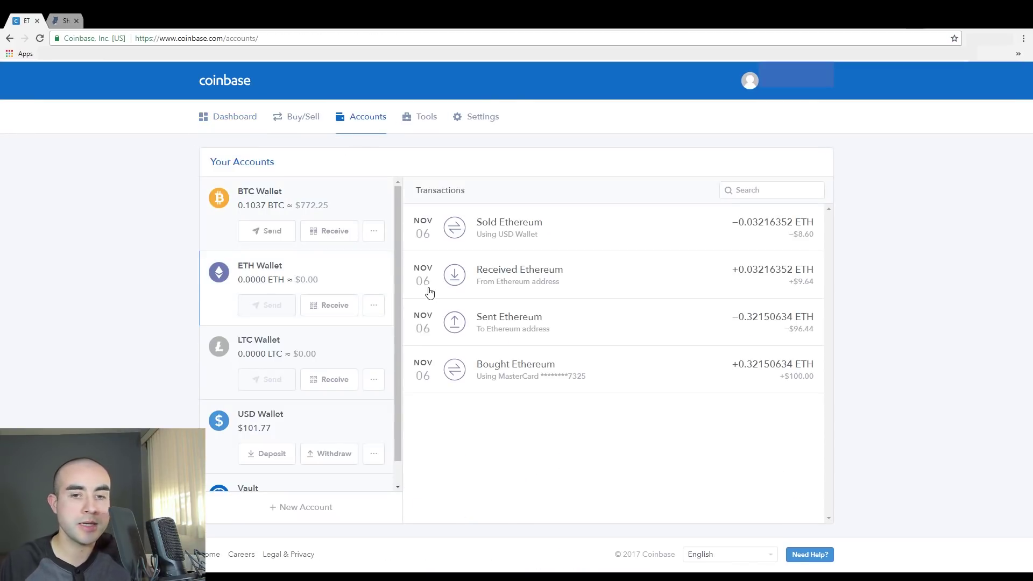
click(346, 313)
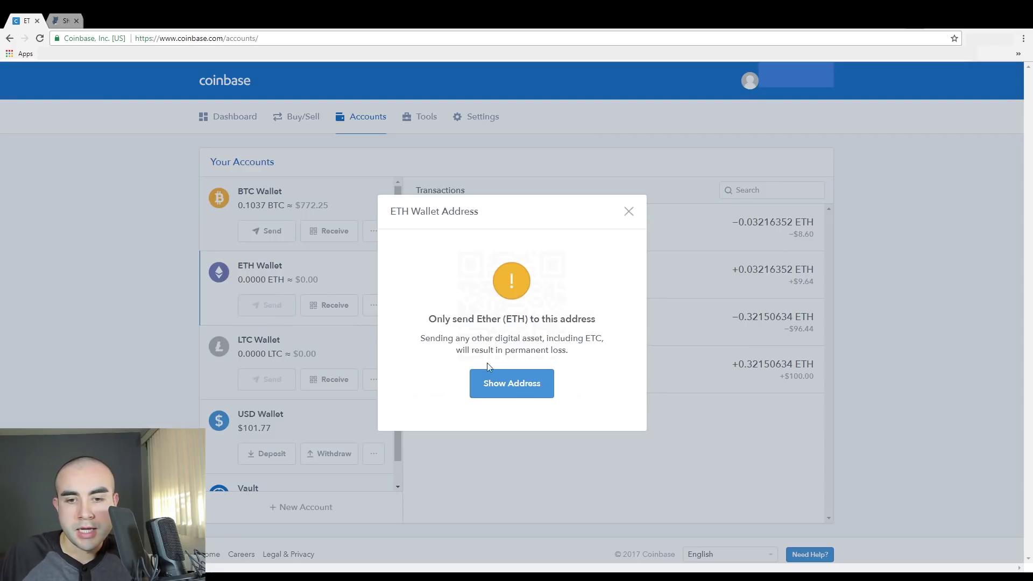
click(528, 387)
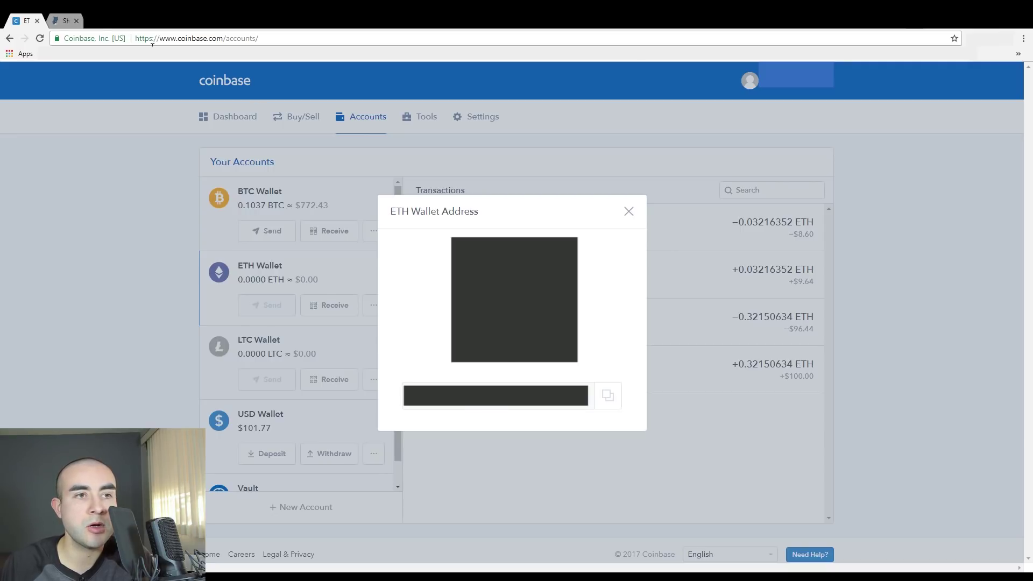
click(63, 21)
click(398, 311)
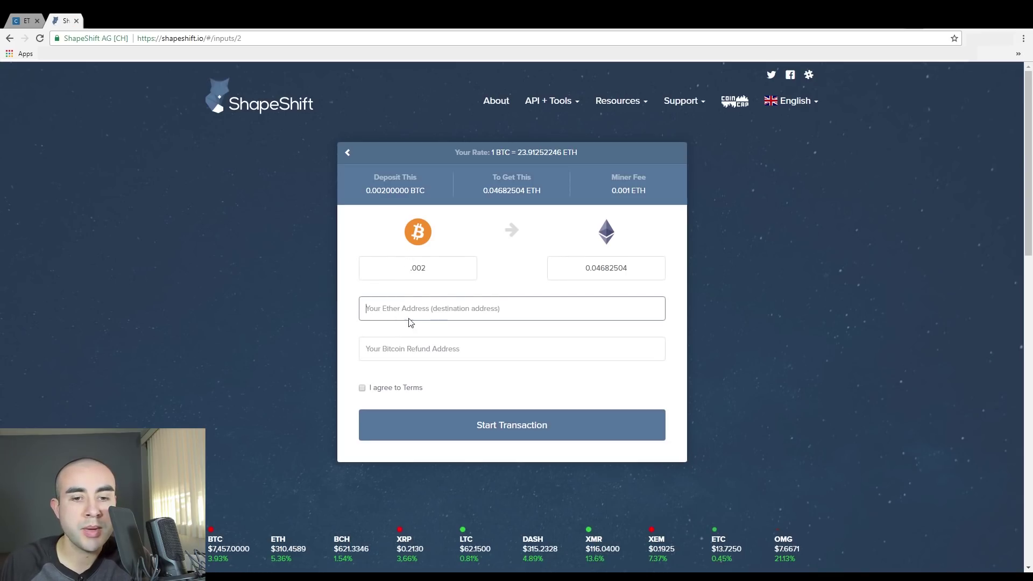
- Paste the Coinbase ETH wallet address as the Ether destination address
key(ctrl+v)
click(360, 335)
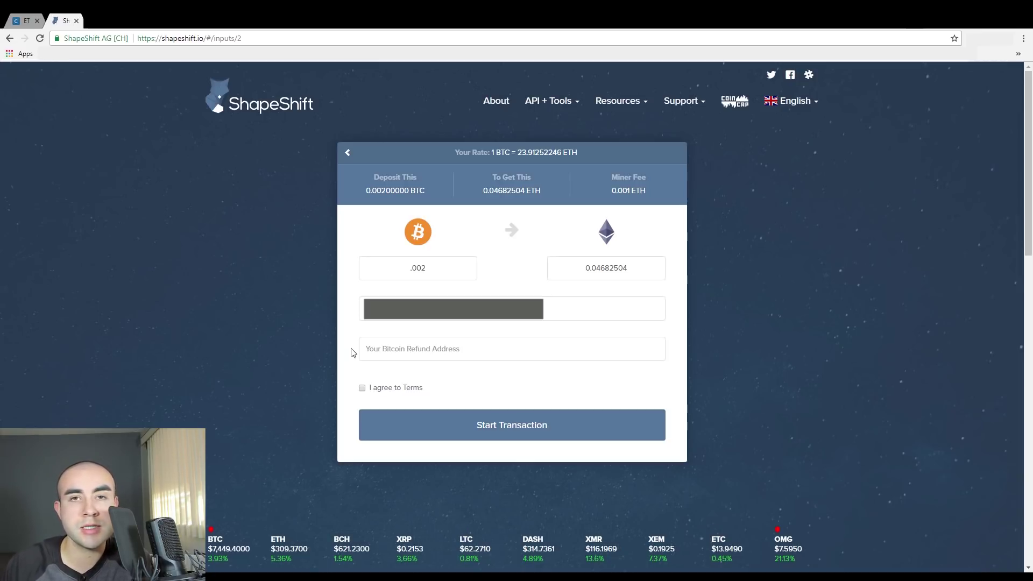
click(394, 354)
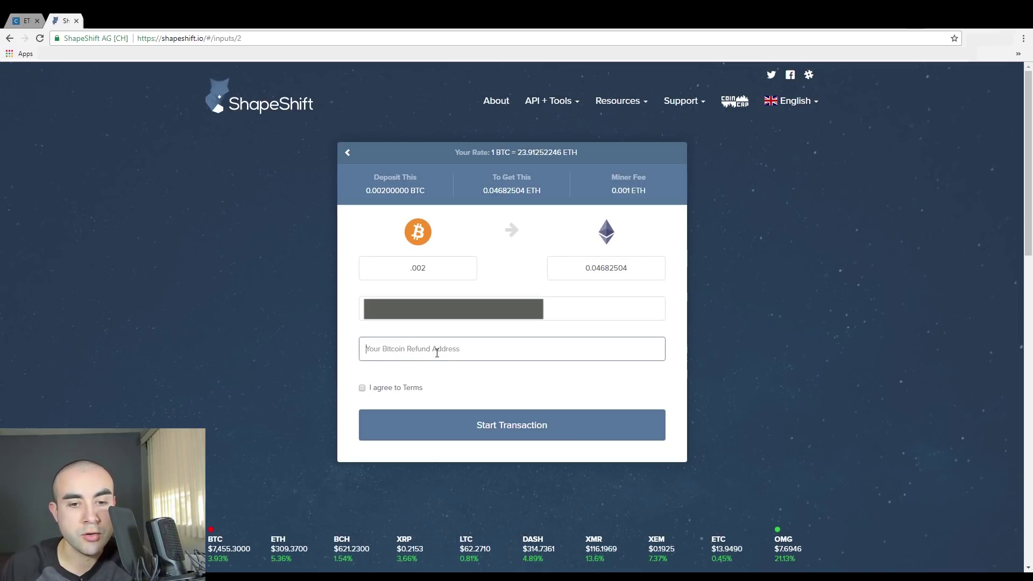
click(24, 24)
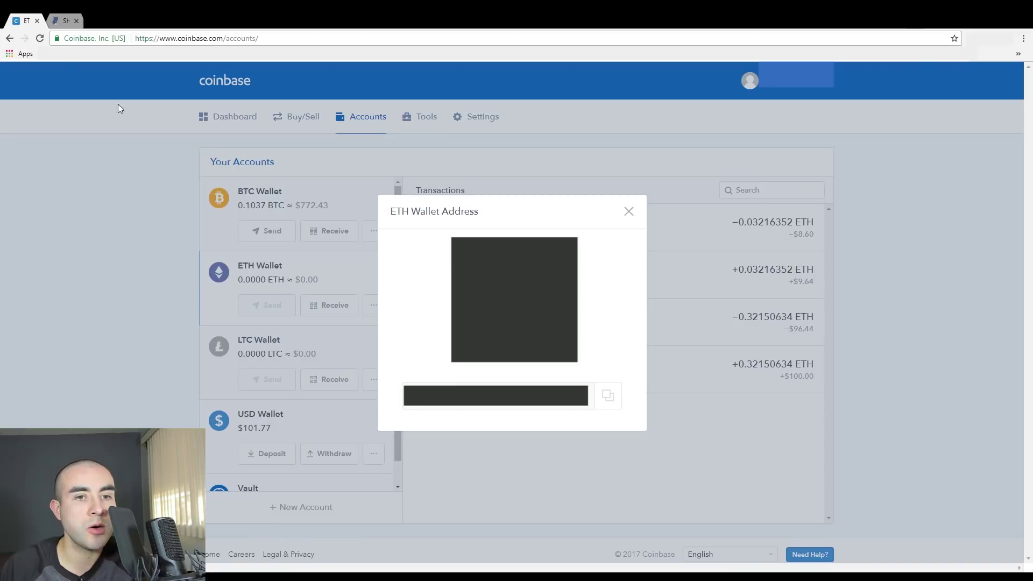
- Reveal the Coinbase BTC Wallet's receiving address, then return to ShapeShift's refund address field
click(628, 212)
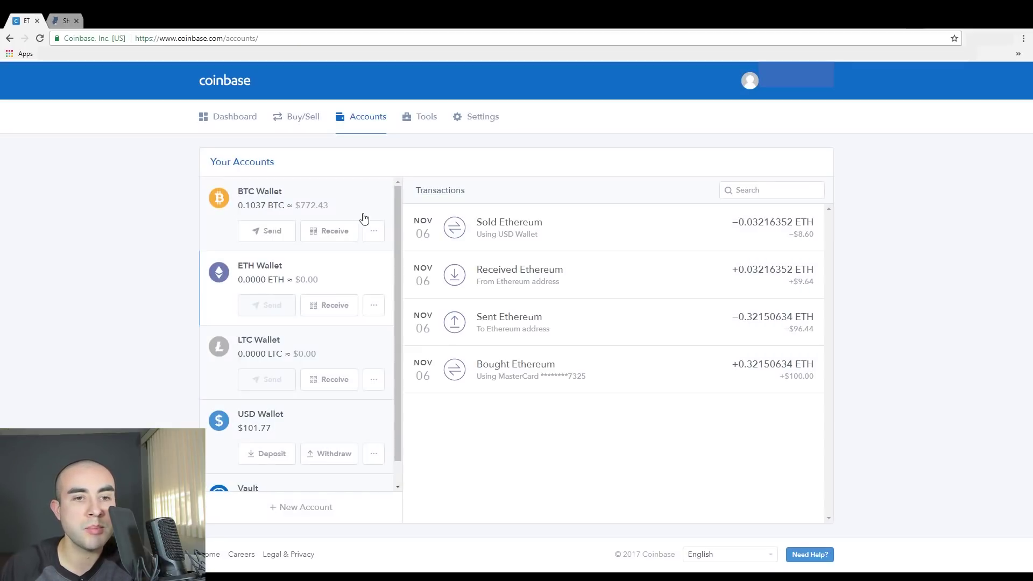
click(334, 201)
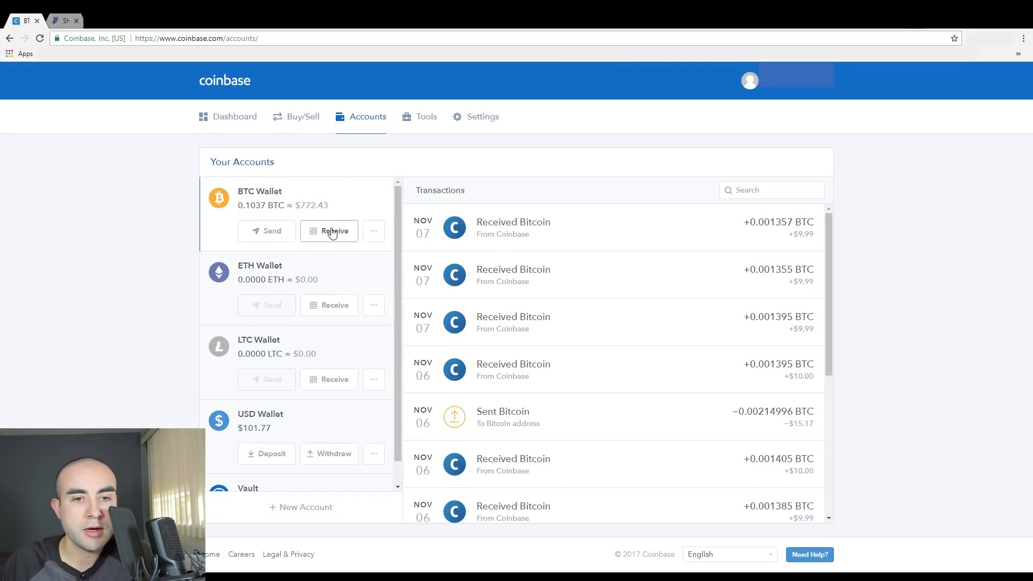
click(343, 231)
click(521, 392)
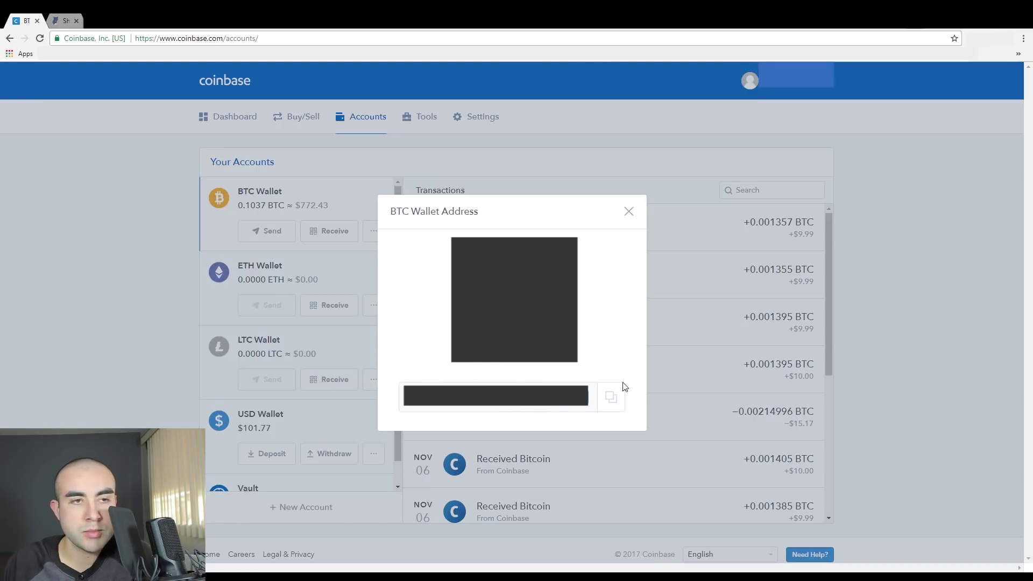
click(64, 21)
click(398, 351)
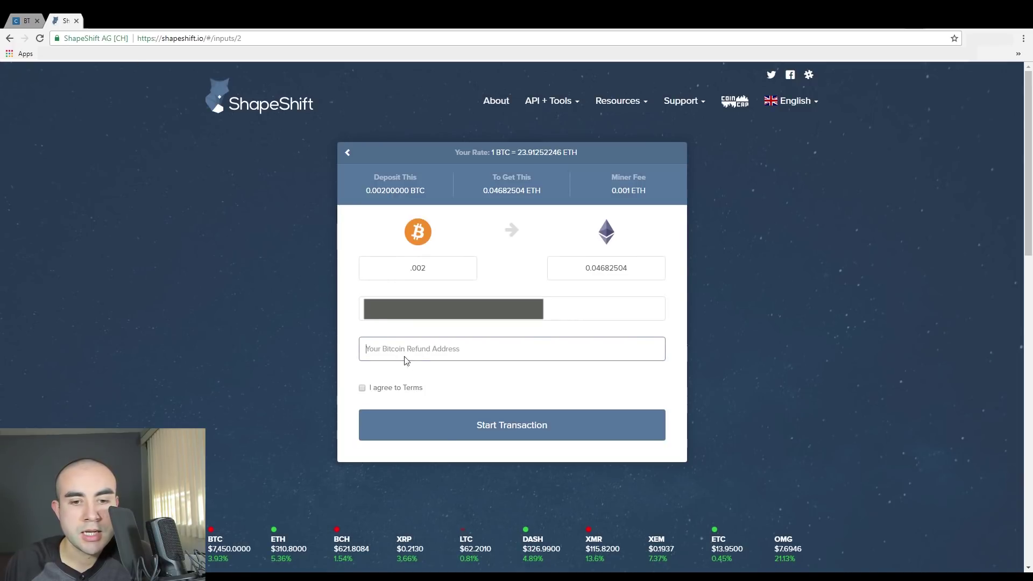
- Paste the BTC address as the refund address, accept the terms, and start the transaction
key(ctrl+v)
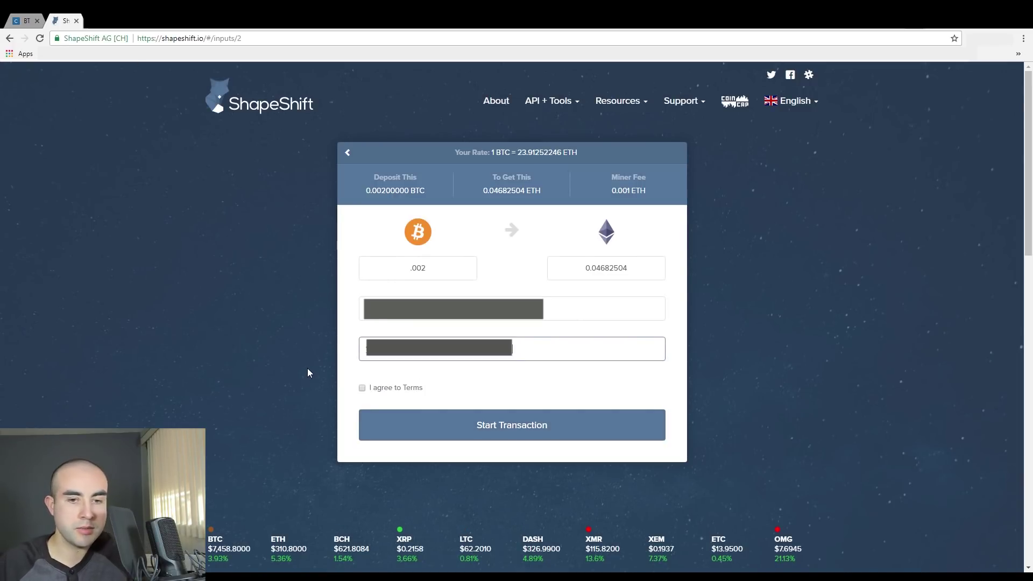
click(362, 387)
click(516, 431)
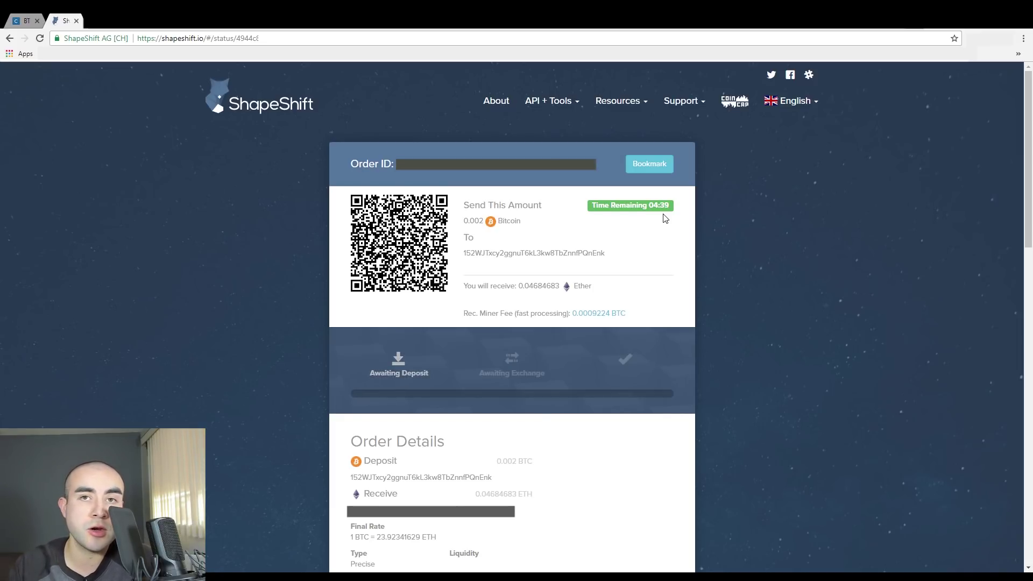
- Copy the order's Bitcoin deposit address and go back to the Coinbase accounts page
drag(466, 256, 611, 262)
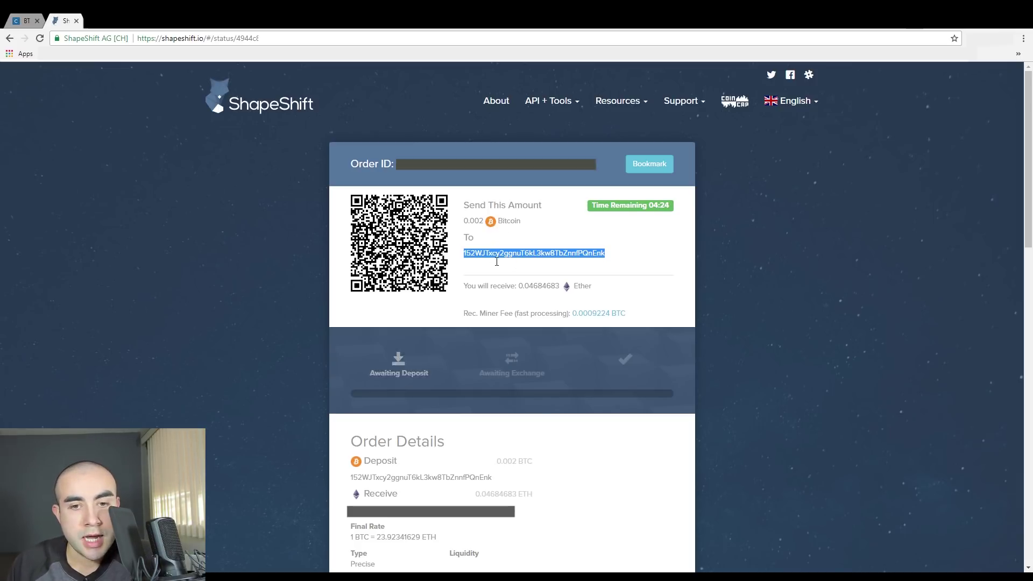
click(26, 20)
click(199, 144)
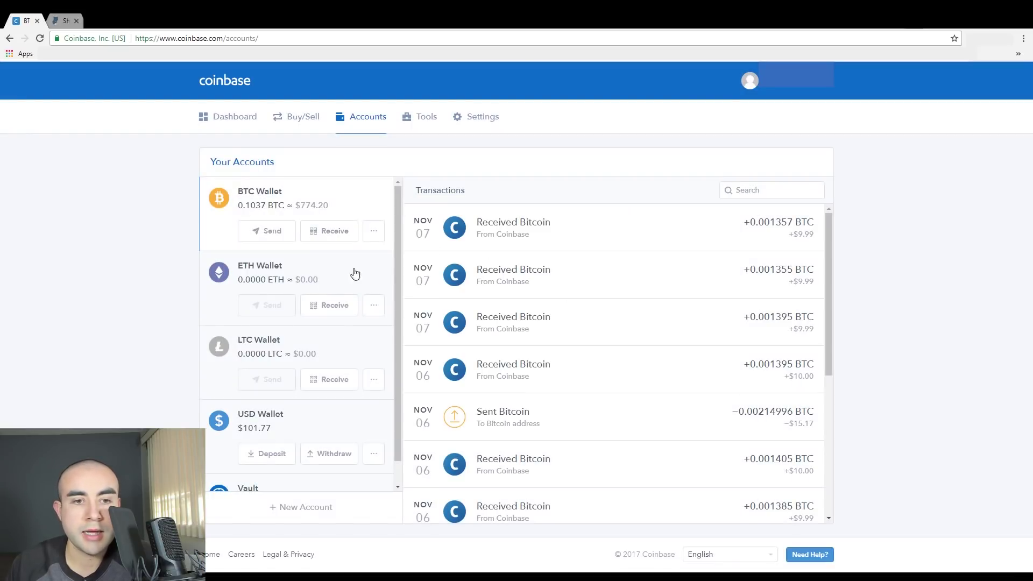
- Send 0.002 BTC from the BTC Wallet to the pasted ShapeShift deposit address
click(275, 232)
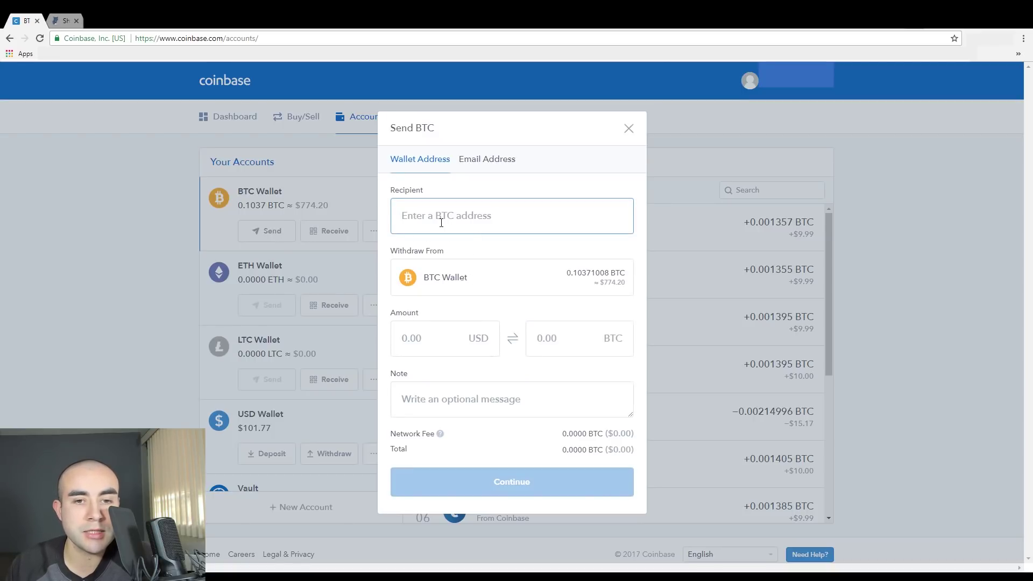
key(ctrl+v)
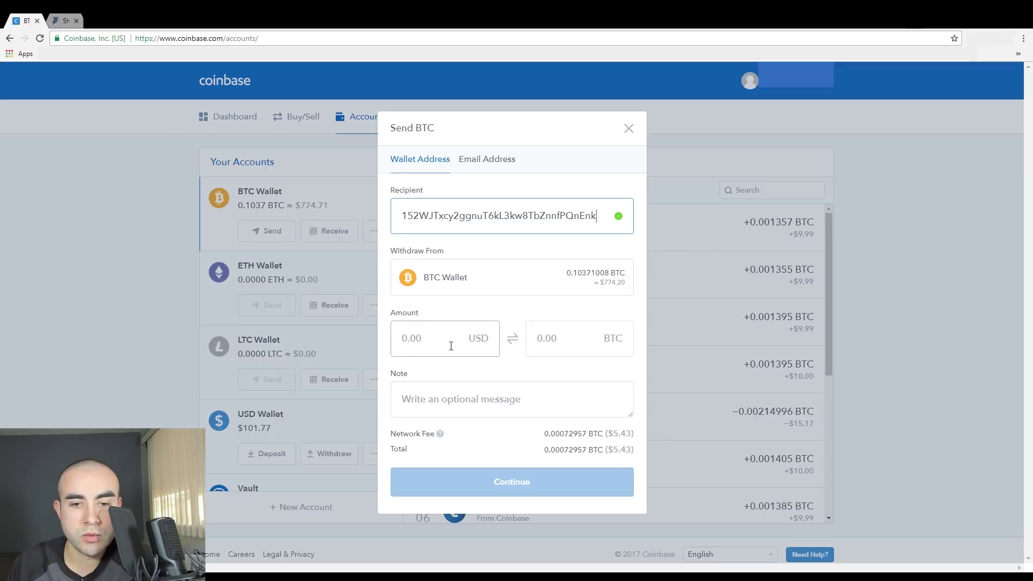
click(570, 342)
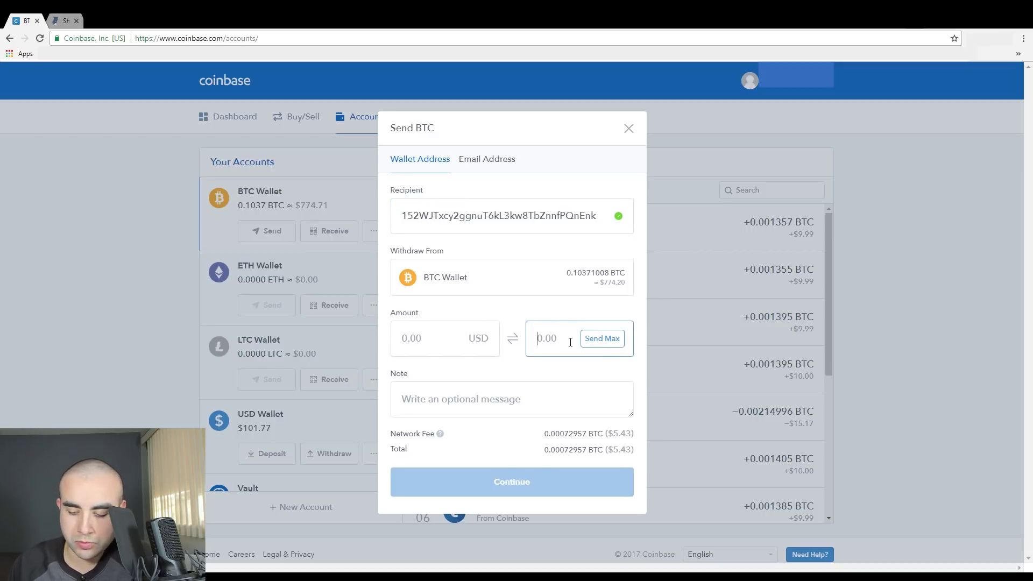
text(.002)
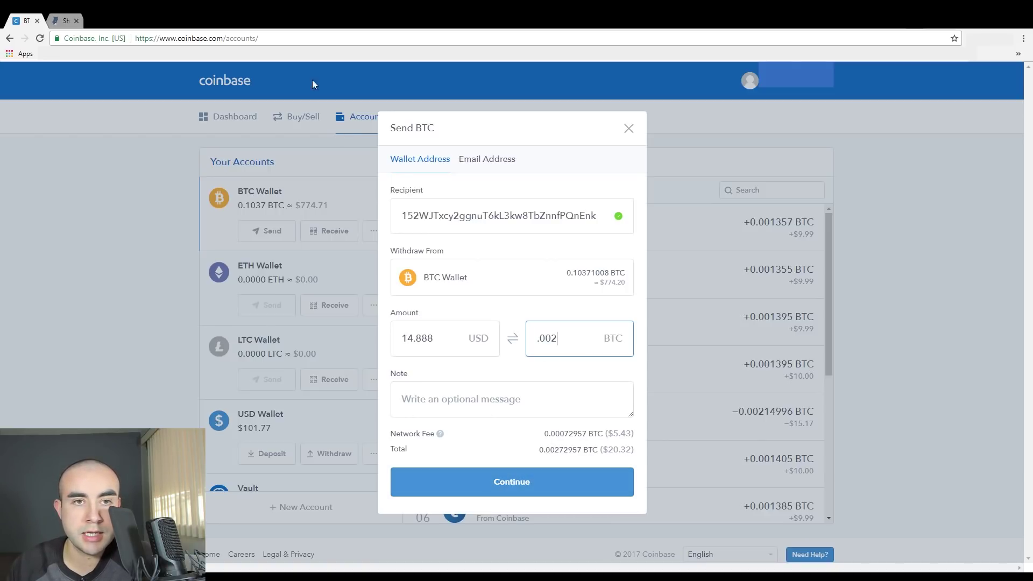
click(544, 482)
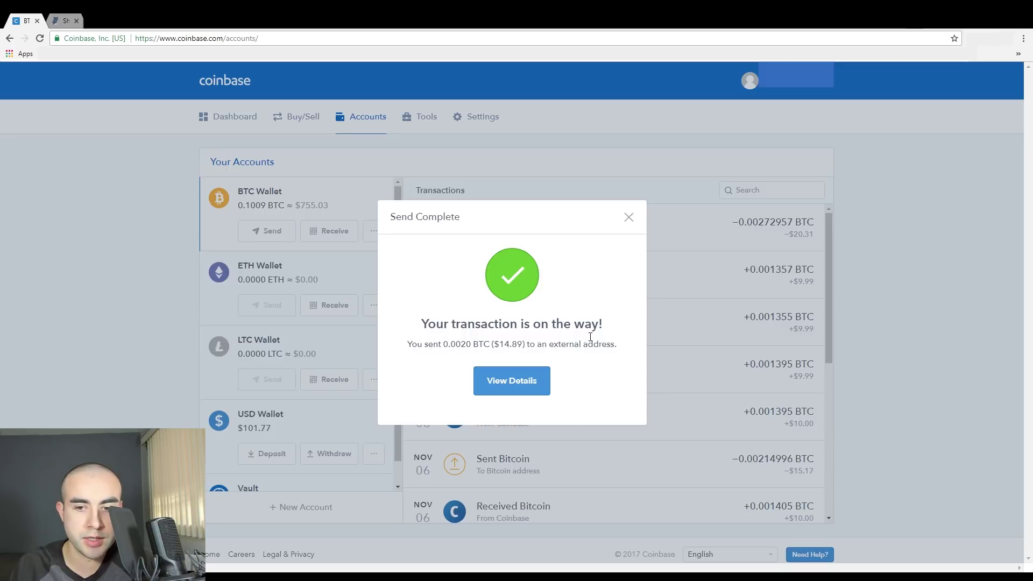
- Check the pending Sent Bitcoin transaction, then return to the ShapeShift order status
key(Escape)
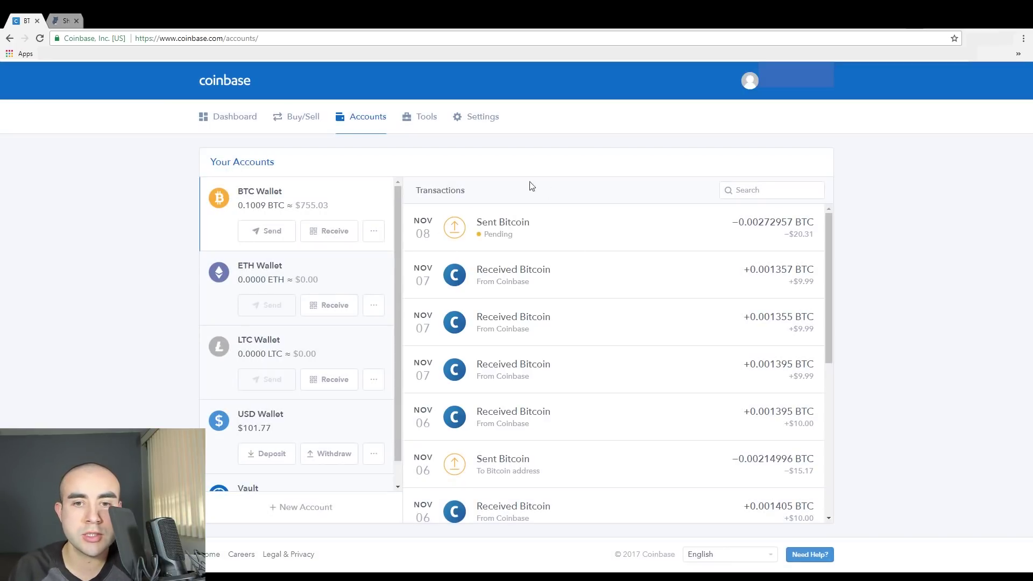
click(515, 232)
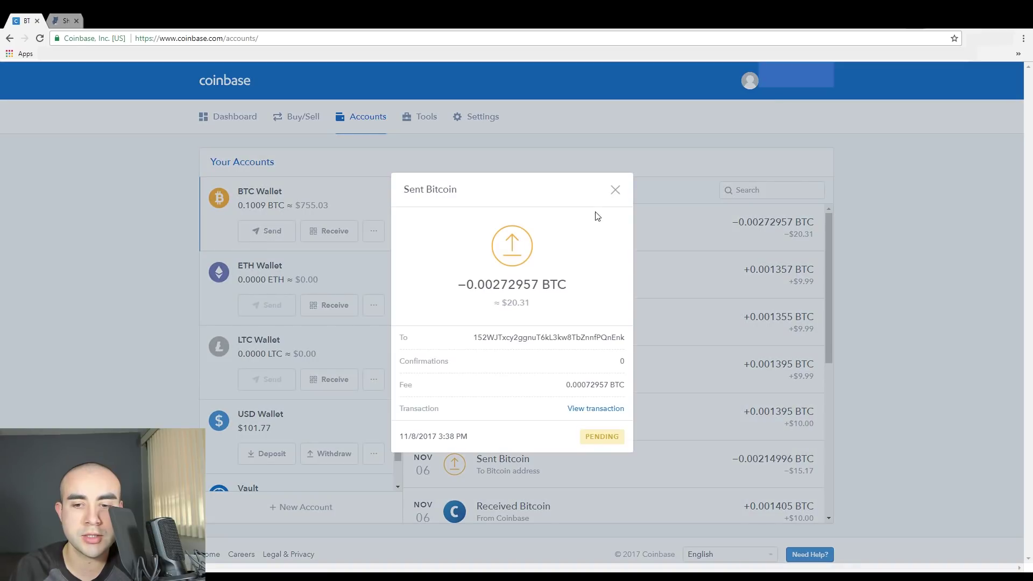
click(615, 189)
click(64, 20)
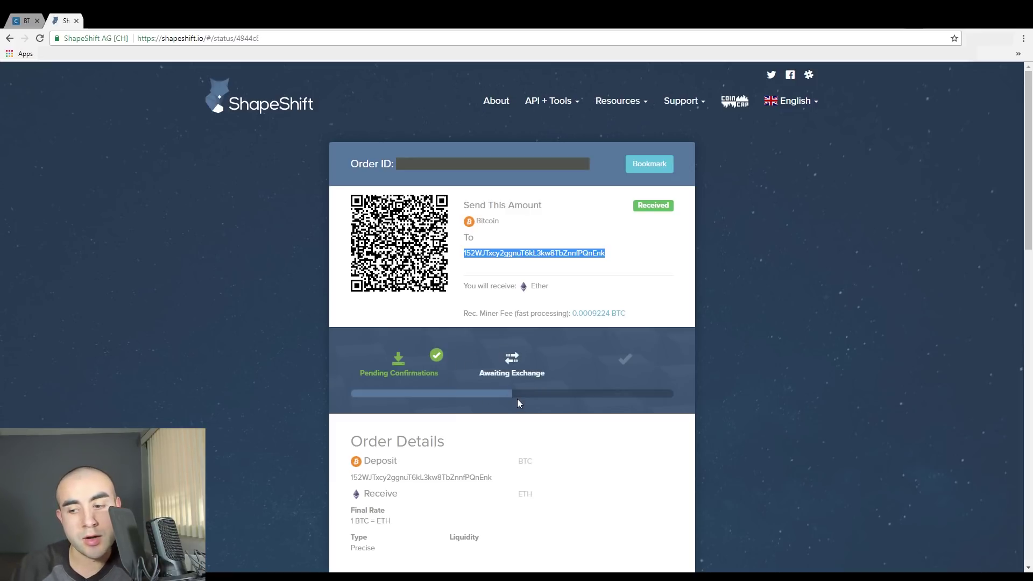
- Open the pending Sent Bitcoin transaction from Coinbase on the BlockCypher explorer
scroll(546, 435, down, 1)
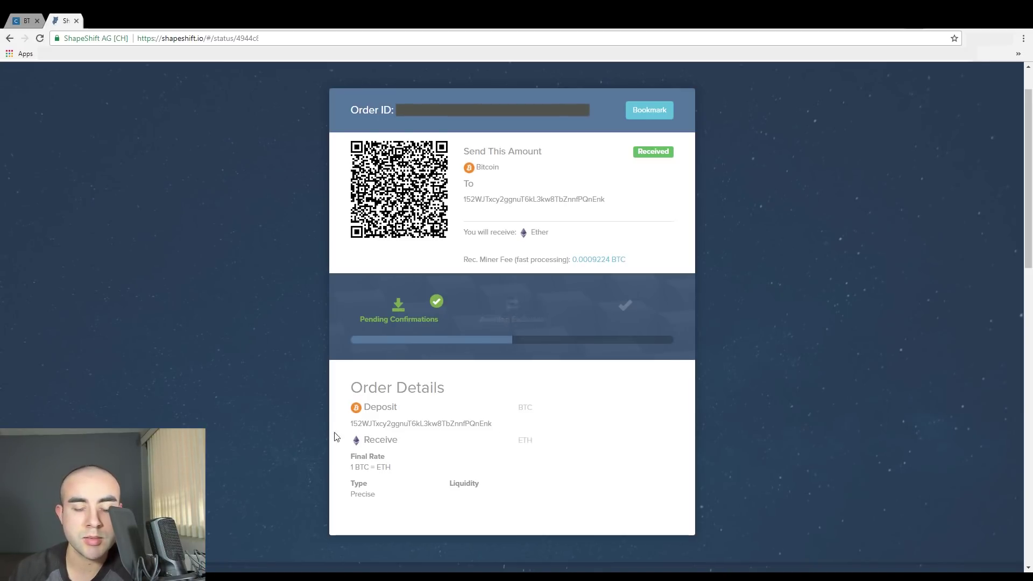
scroll(420, 454, up, 1)
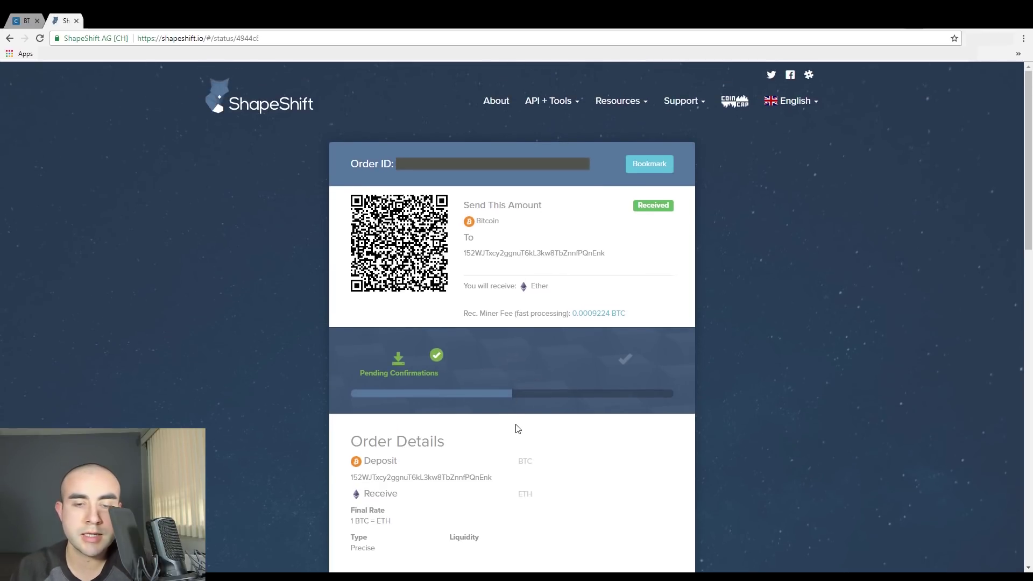
click(31, 20)
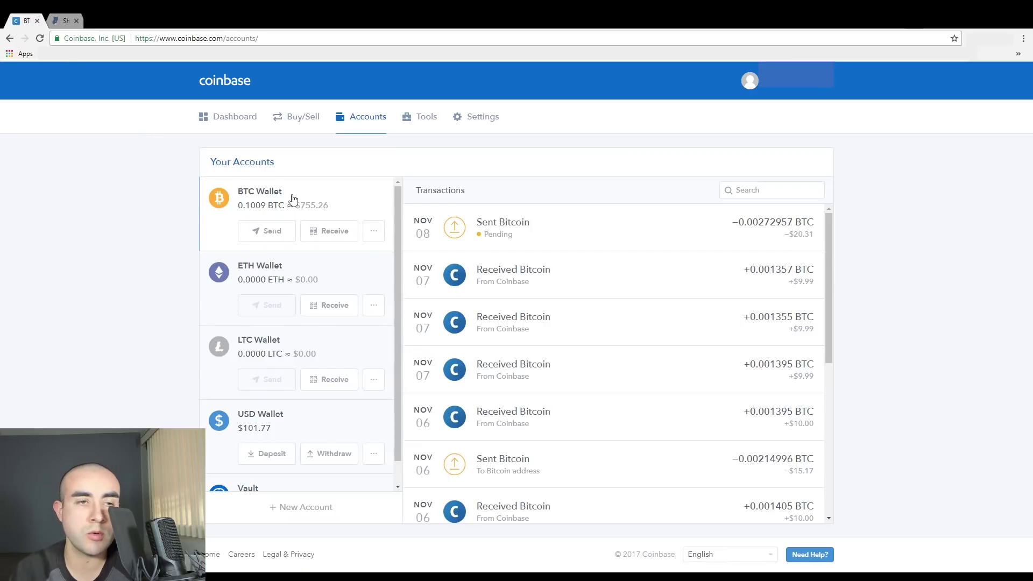
click(505, 234)
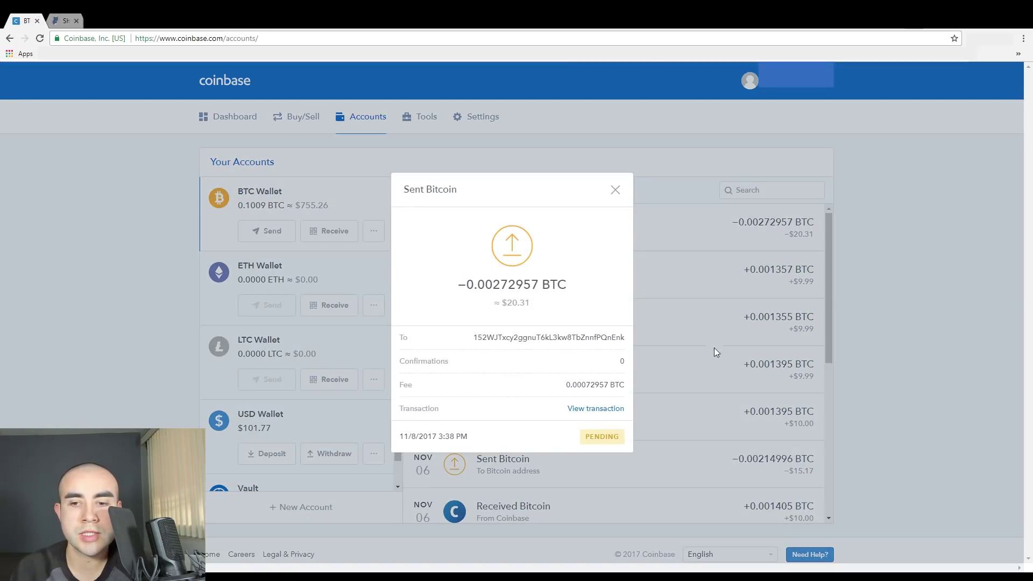
click(591, 410)
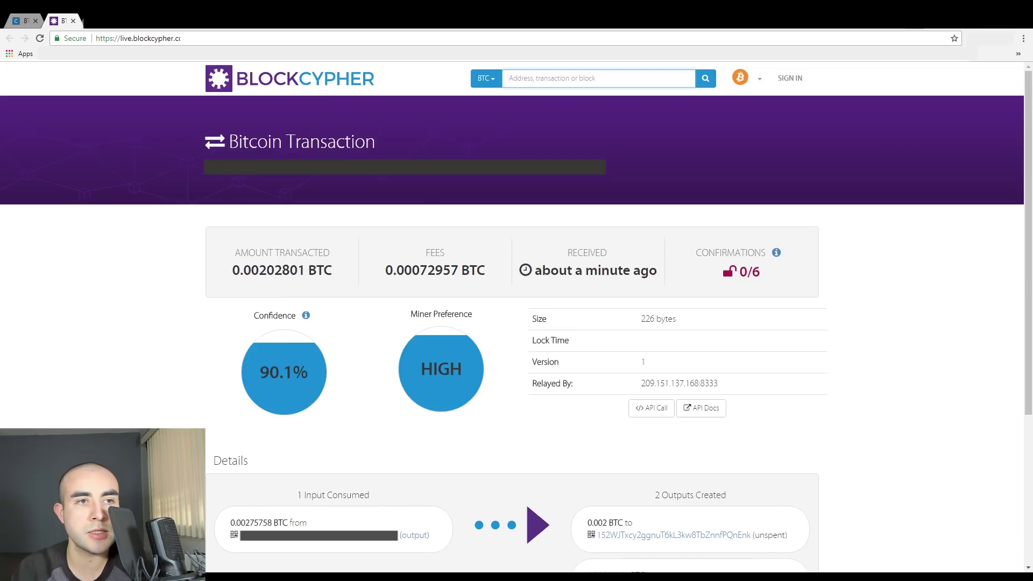
- Return to ShapeShift and confirm the order reports 'Your Ether was sent.'
key(ctrl+Tab)
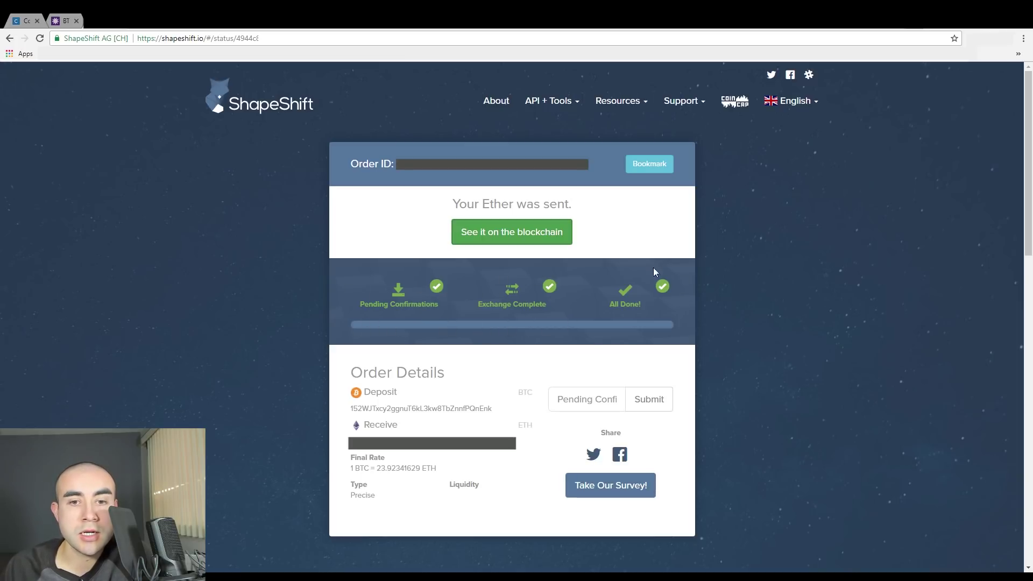
drag(452, 203, 581, 208)
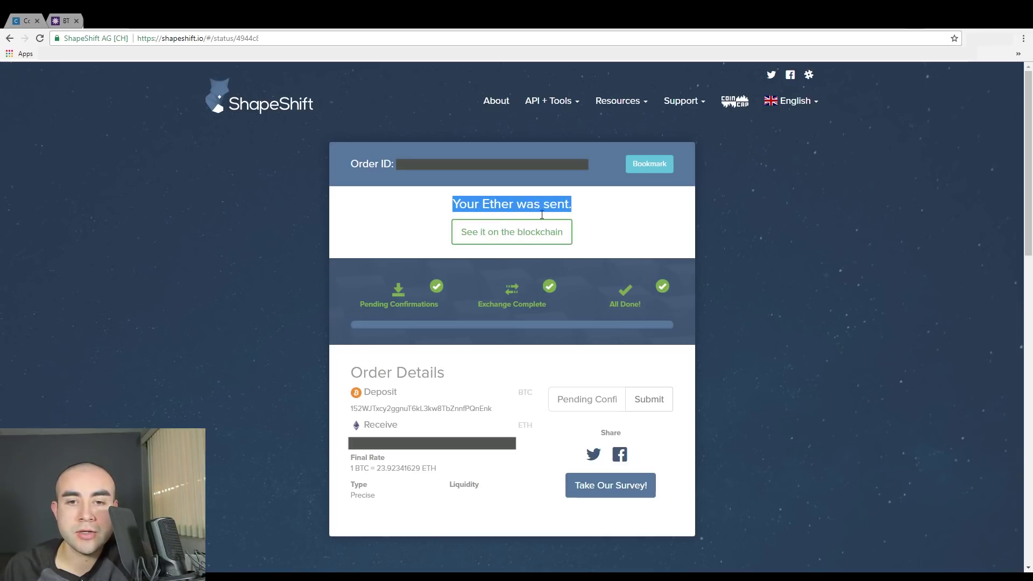
click(386, 251)
- Open the ETH Wallet's Received Ethereum transaction of +0.04684683 ETH in Coinbase
click(30, 18)
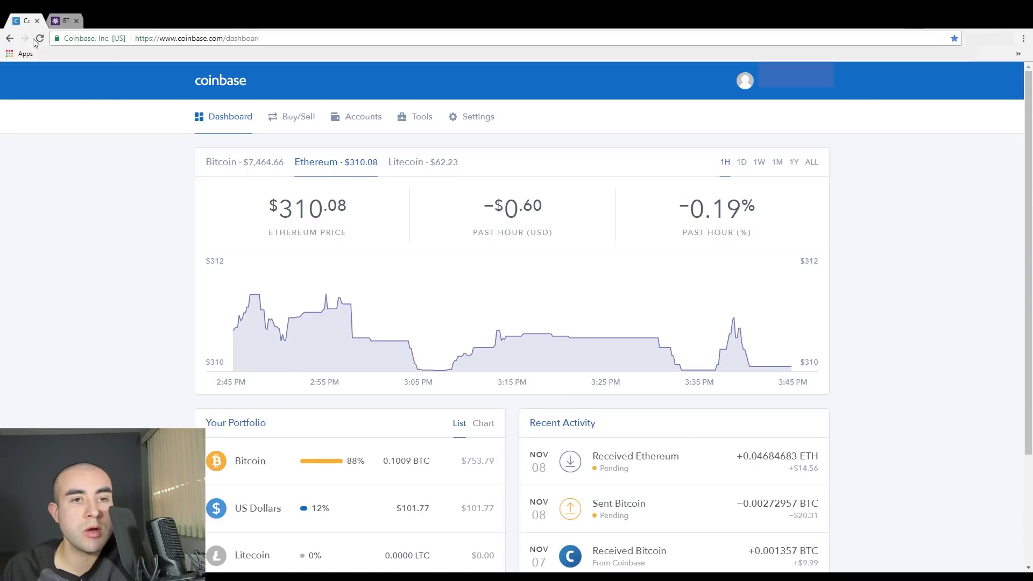
scroll(284, 313, down, 1)
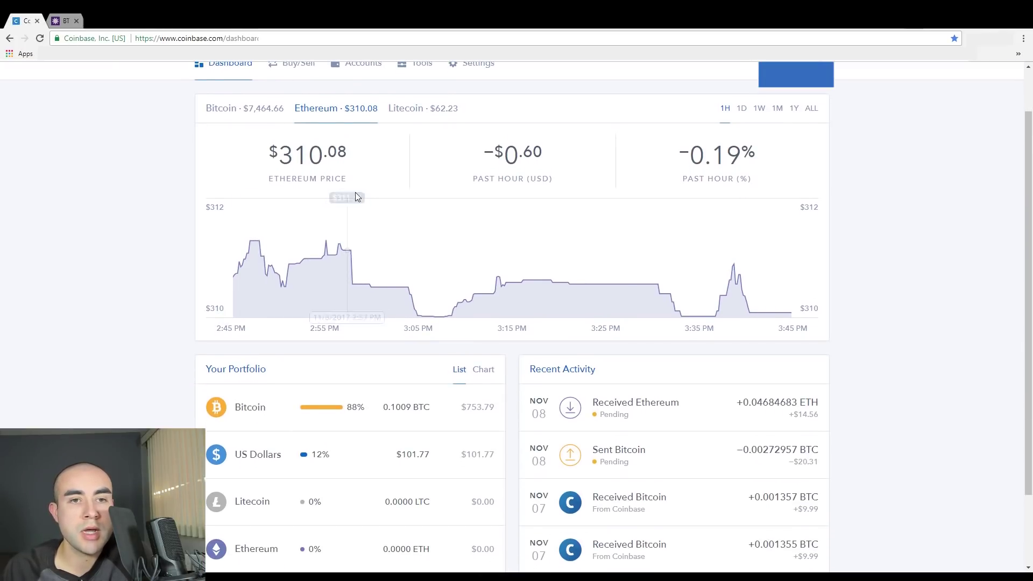
scroll(357, 162, up, 1)
click(360, 126)
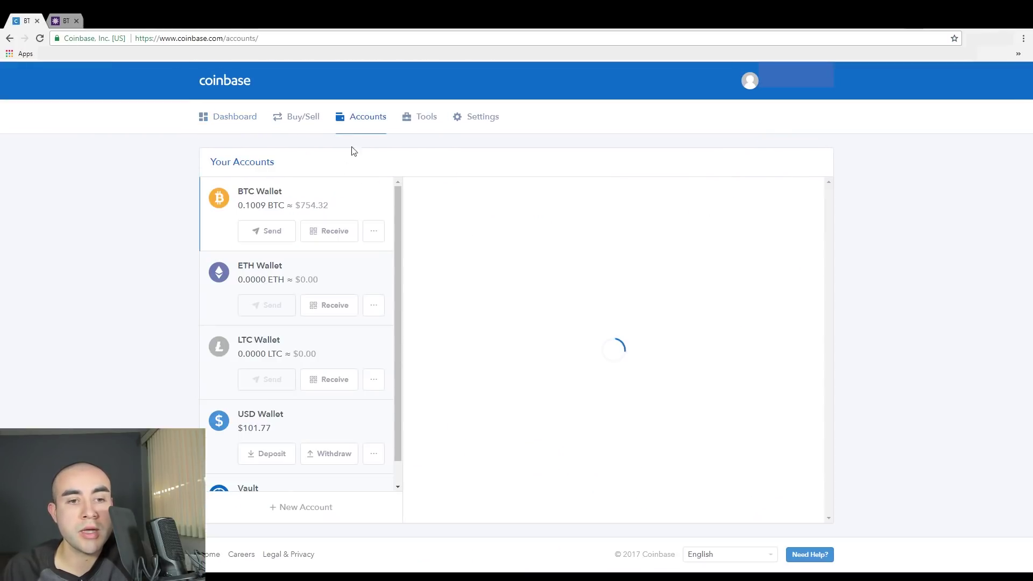
click(298, 276)
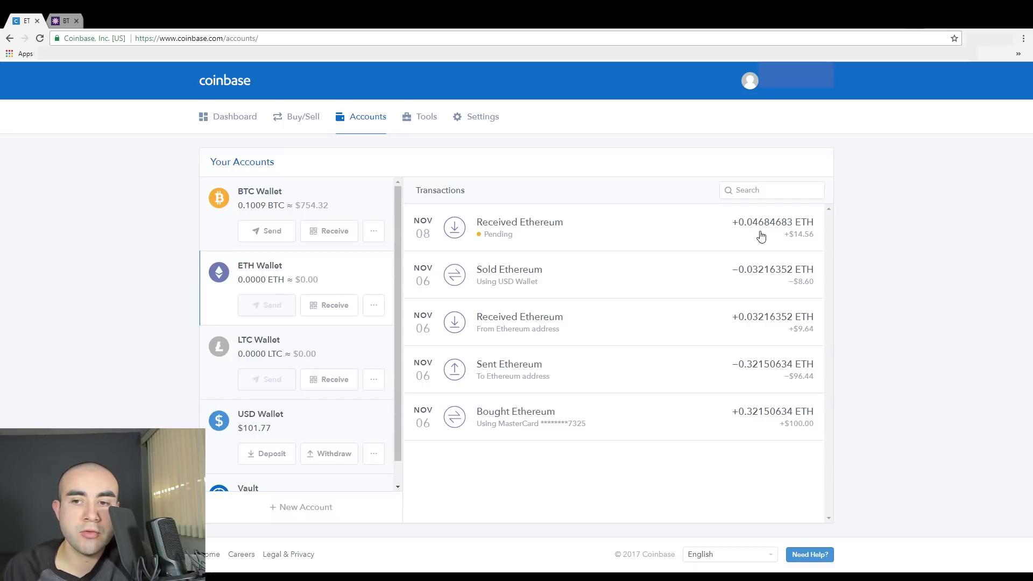
click(673, 238)
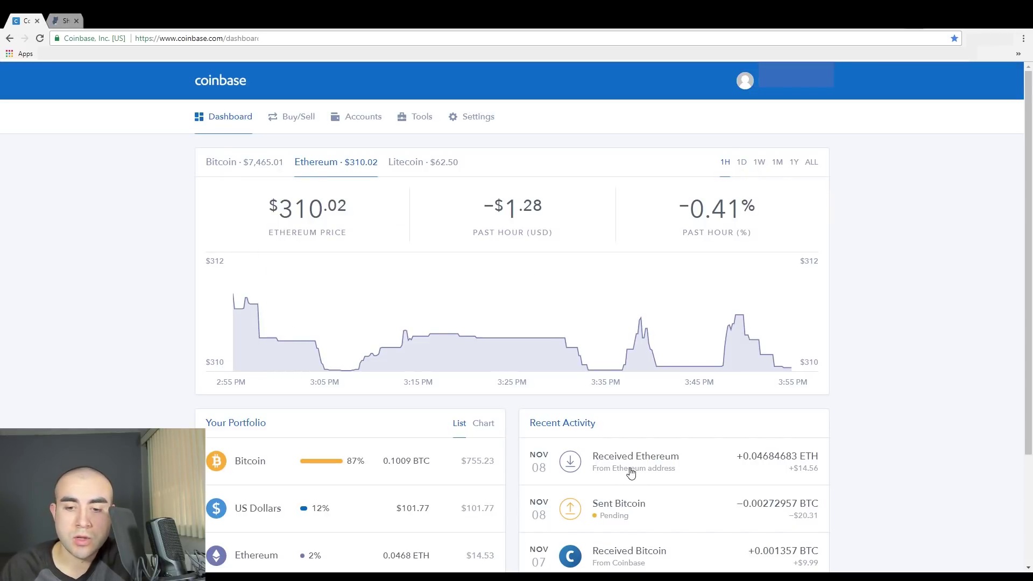
- Confirm Coinbase shows +0.04684683 ETH (≈$14.56) received as Completed, then return to ShapeShift
click(601, 467)
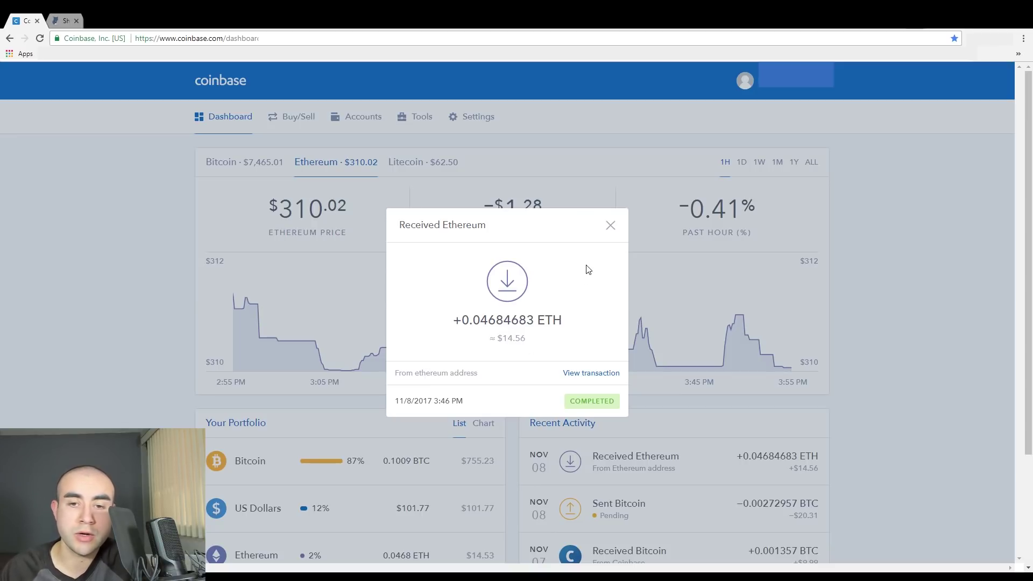
click(610, 225)
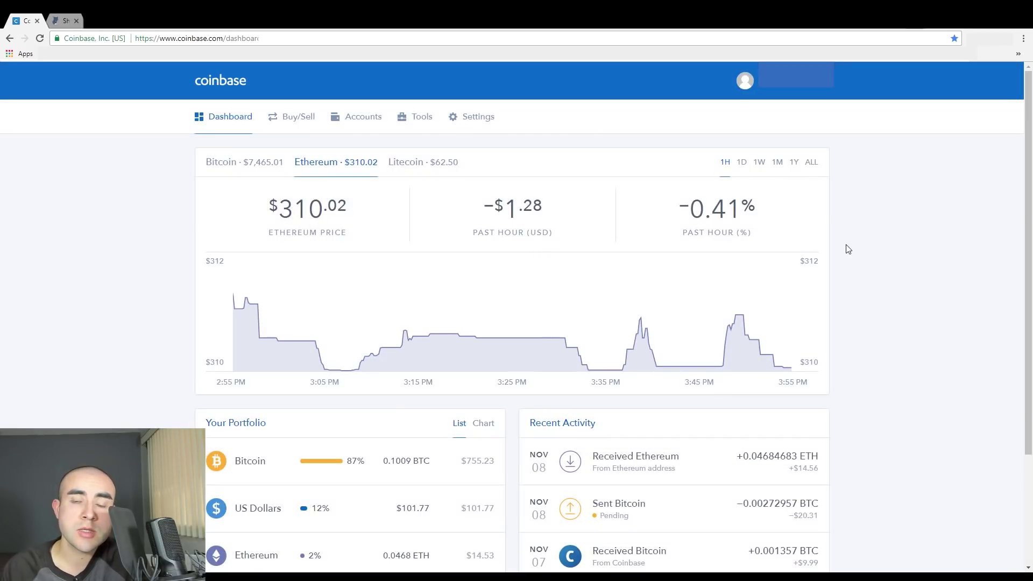
click(65, 20)
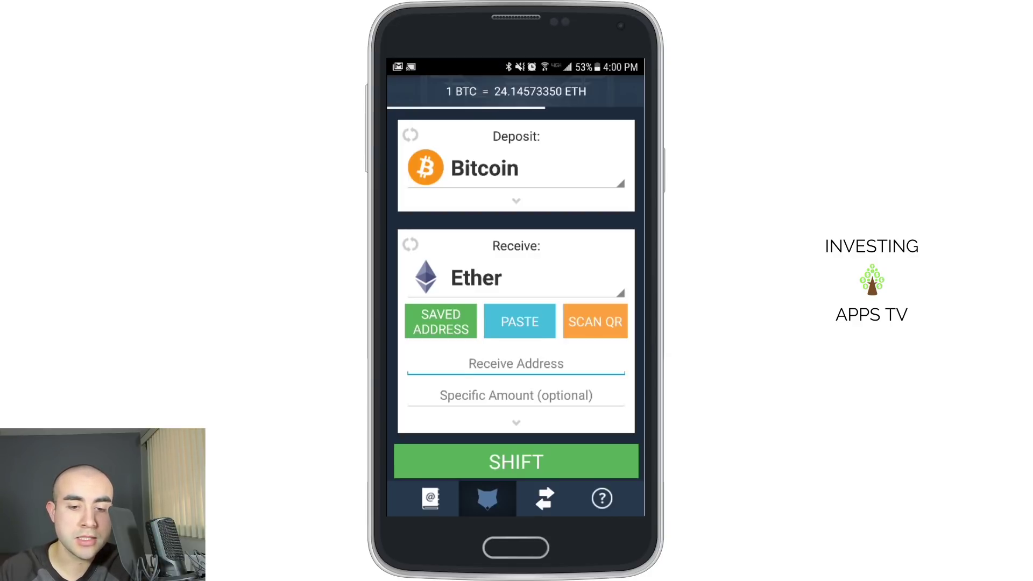
- Set the ShapeShift trade to deposit Ether and receive Bitcoin at 1 ETH = 0.04118811 BTC
click(484, 168)
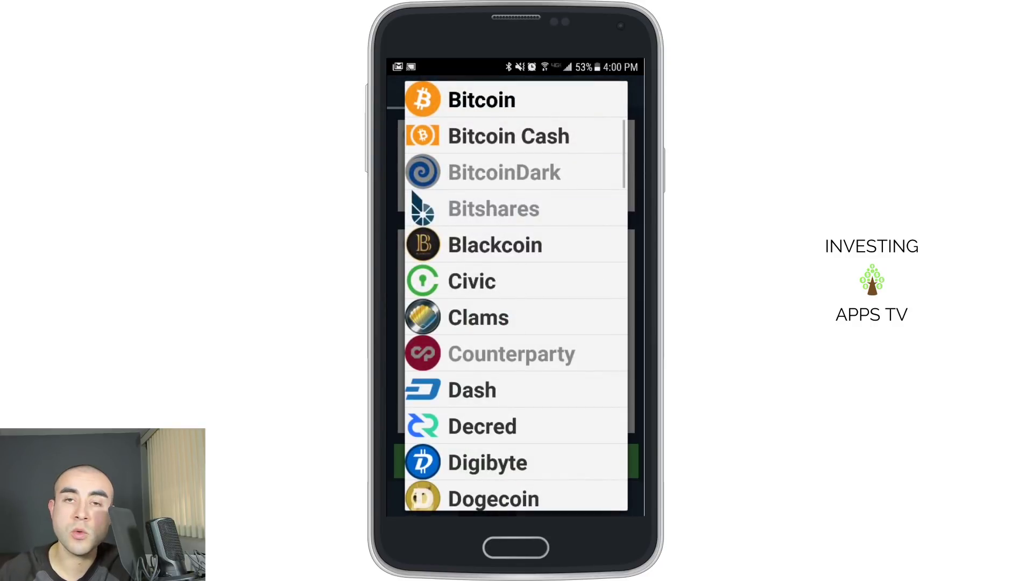
scroll(515, 296, down, 3)
scroll(516, 296, down, 5)
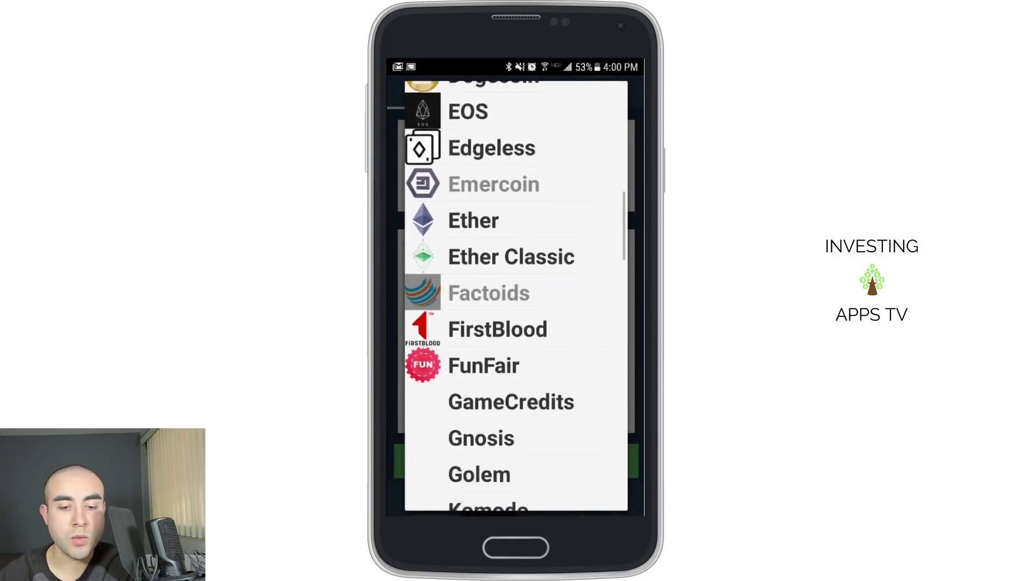
scroll(515, 296, up, 10)
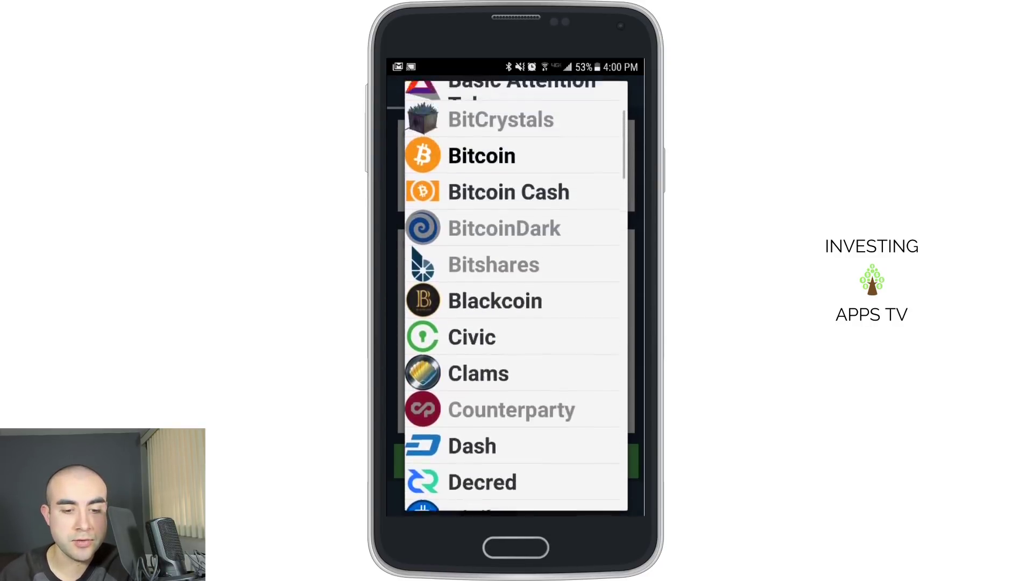
scroll(515, 296, down, 9)
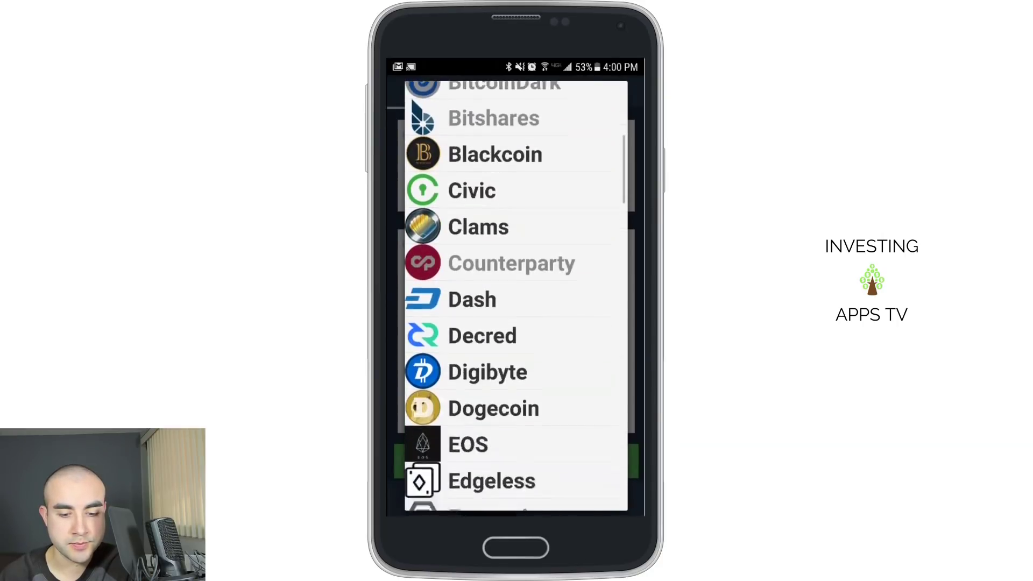
click(484, 321)
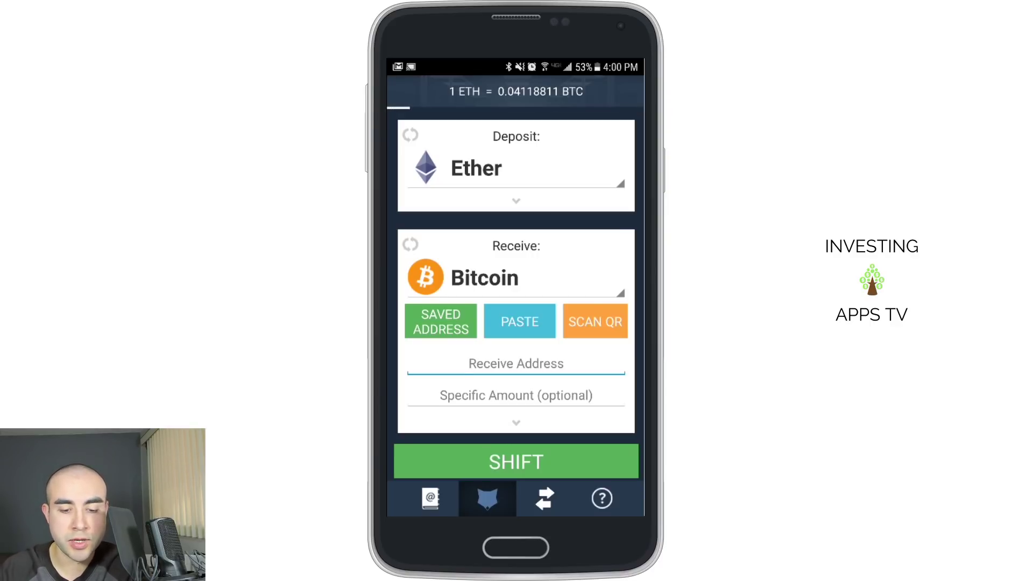
click(484, 277)
scroll(515, 296, down, 5)
scroll(515, 295, up, 8)
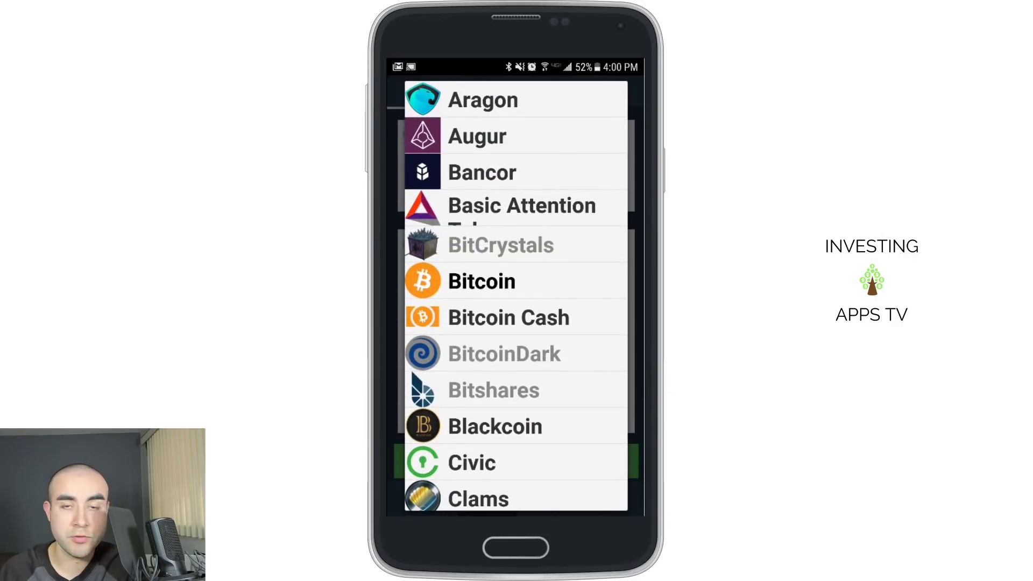
click(481, 281)
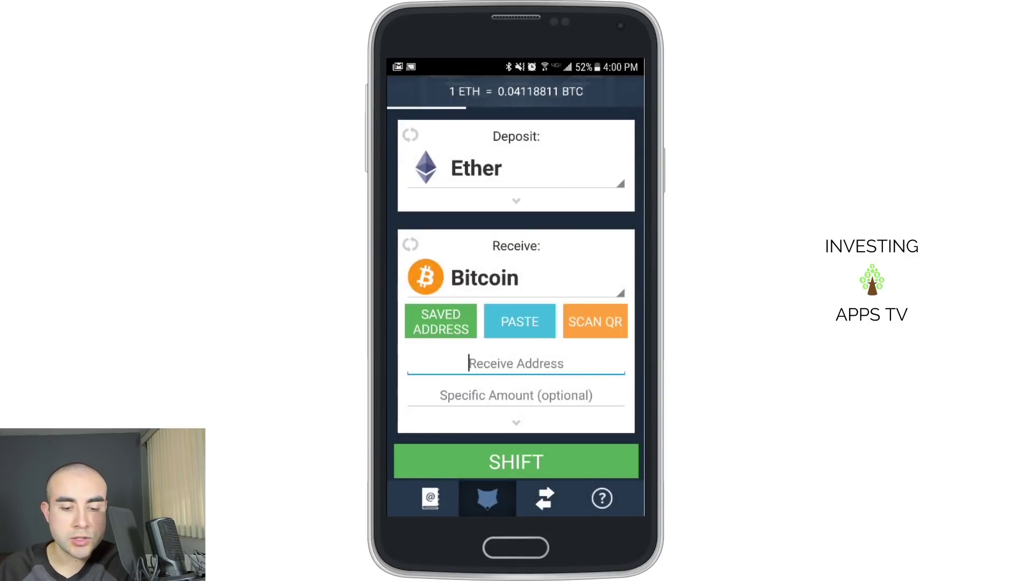
scroll(515, 293, down, 1)
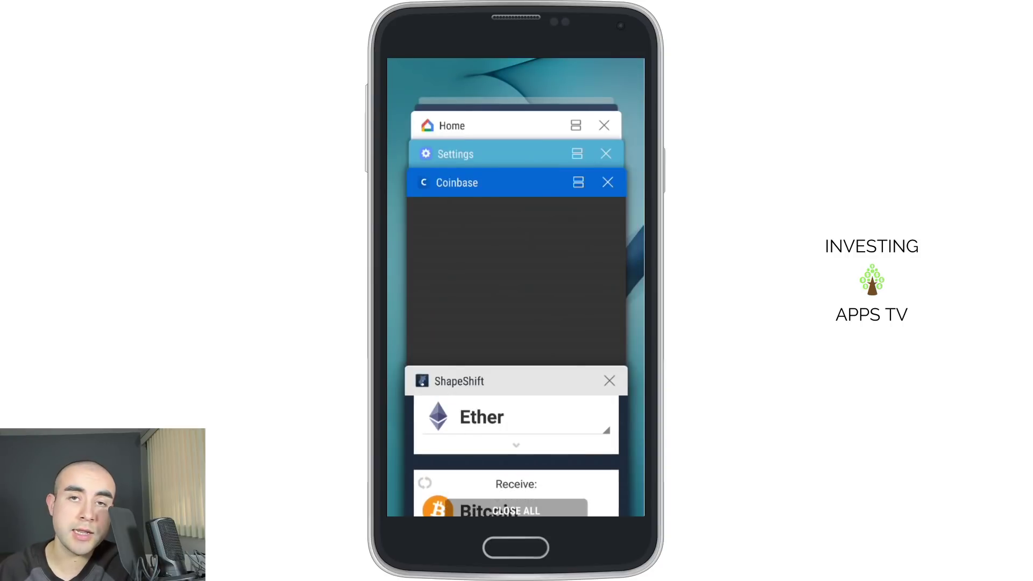
- Copy the Coinbase Bitcoin wallet's receive address and paste it into ShapeShift's Receive Address
click(484, 180)
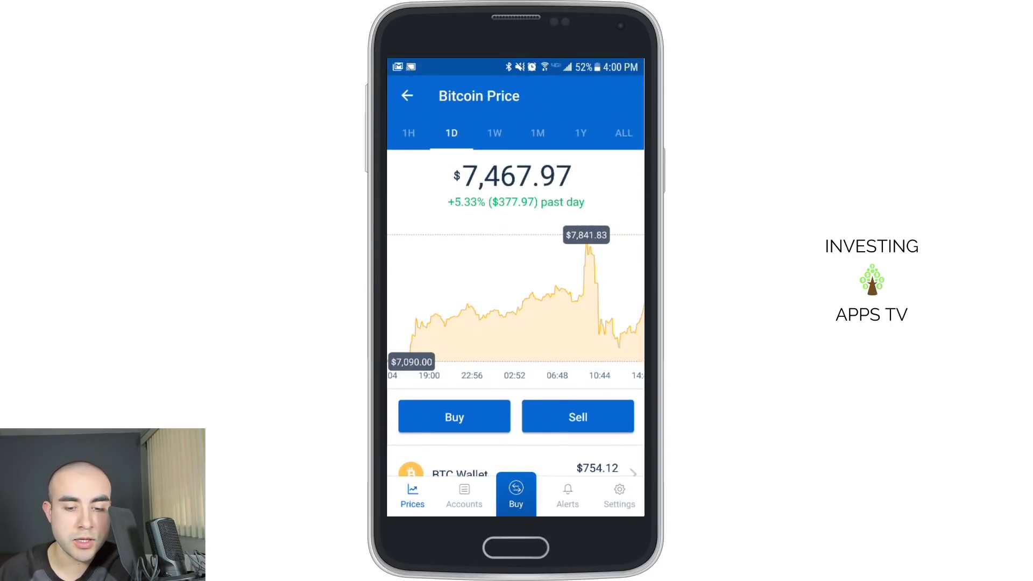
click(464, 495)
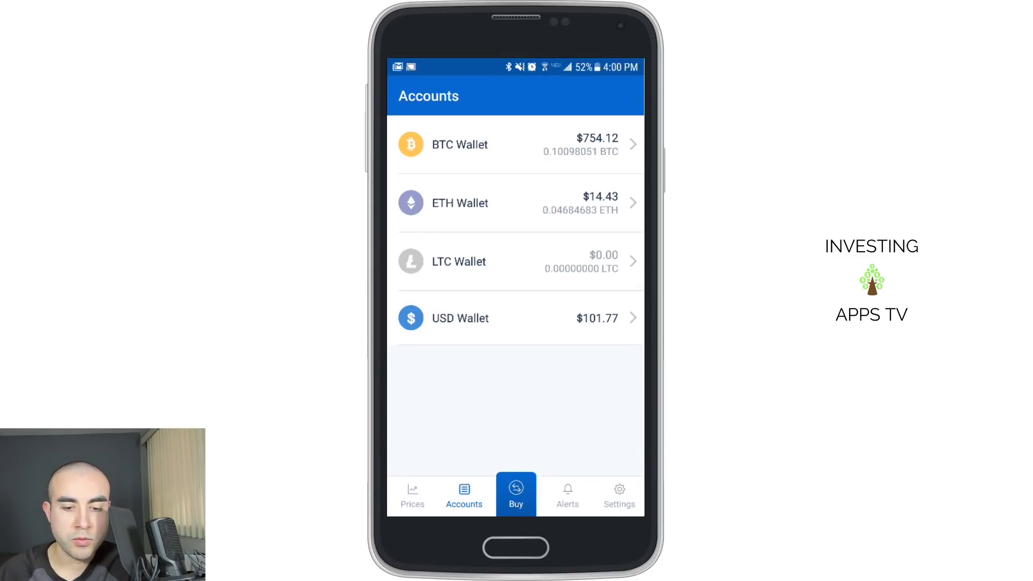
click(460, 144)
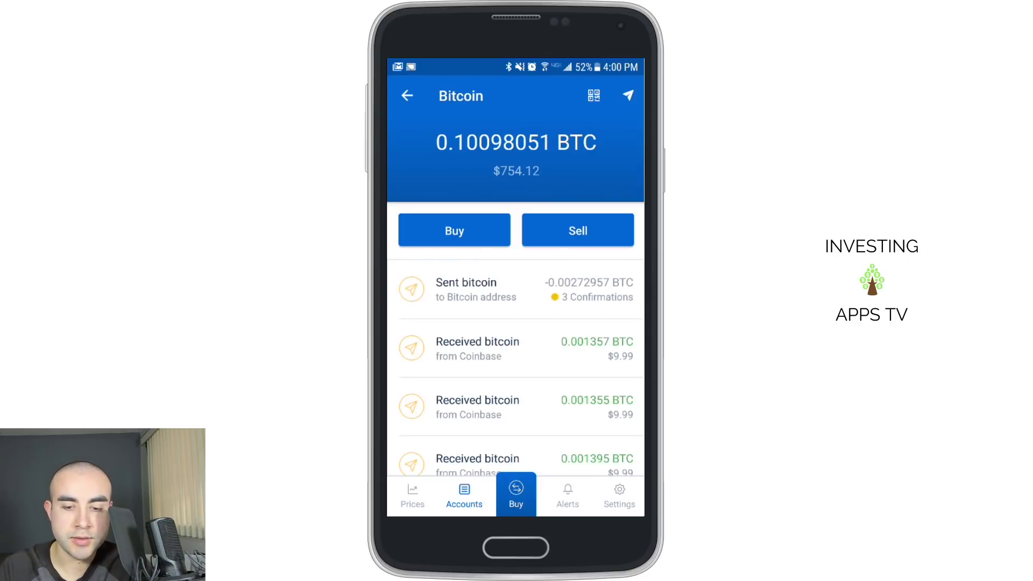
click(594, 95)
click(584, 439)
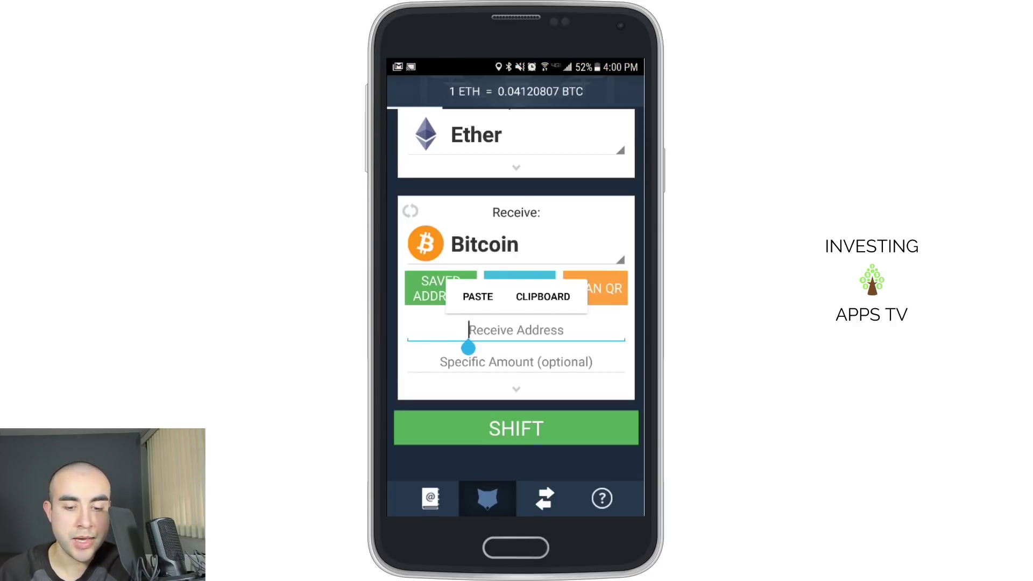
click(477, 297)
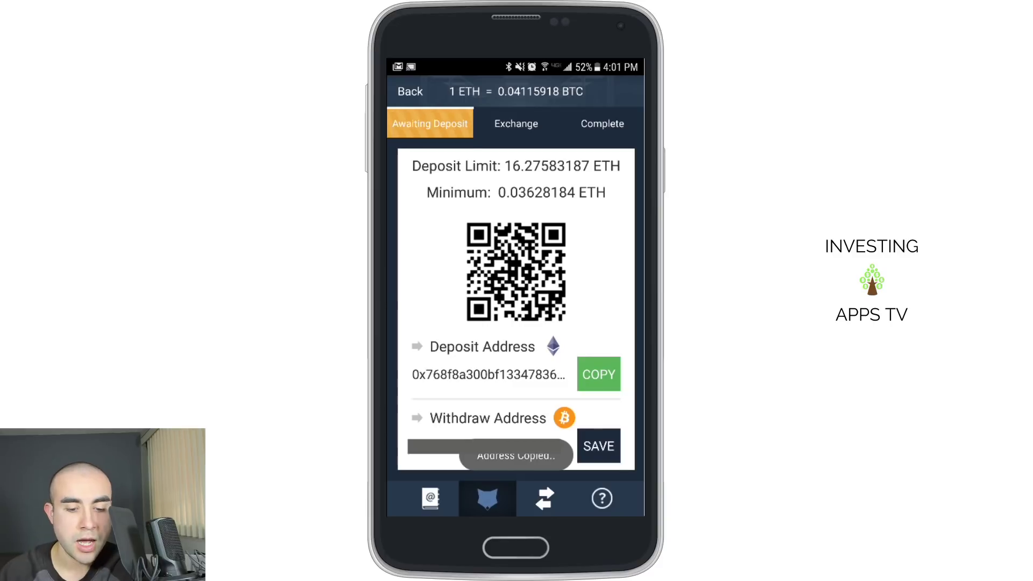
- In Coinbase's Ethereum wallet, prepare a send of the full 0.04684683 ETH balance
key(alt+Tab)
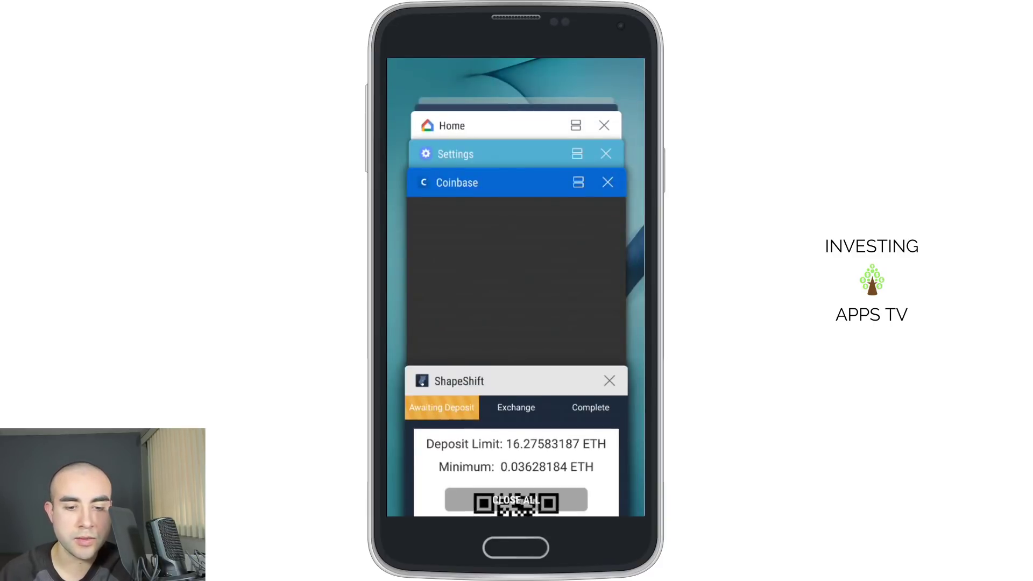
click(515, 295)
click(407, 95)
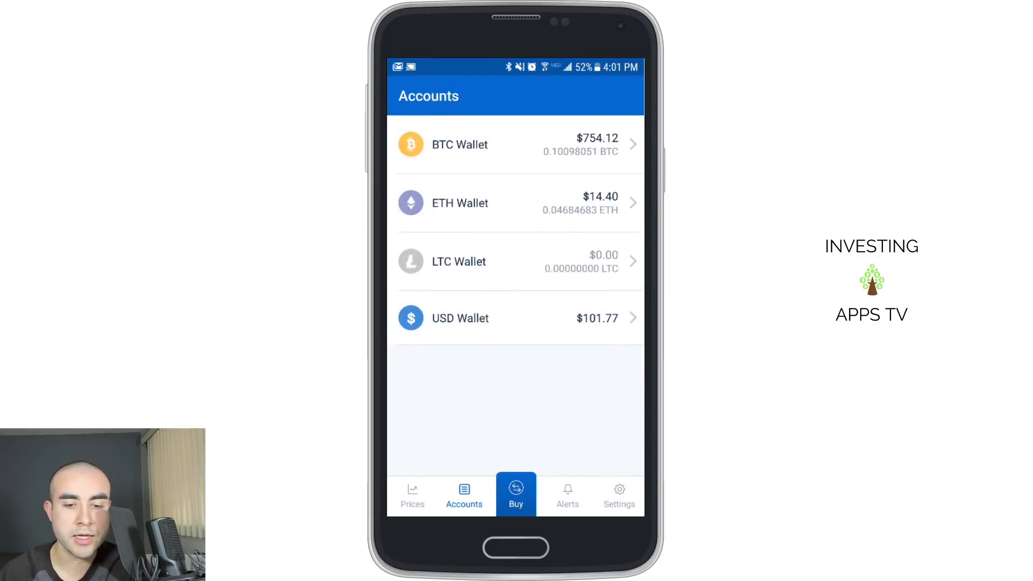
click(460, 203)
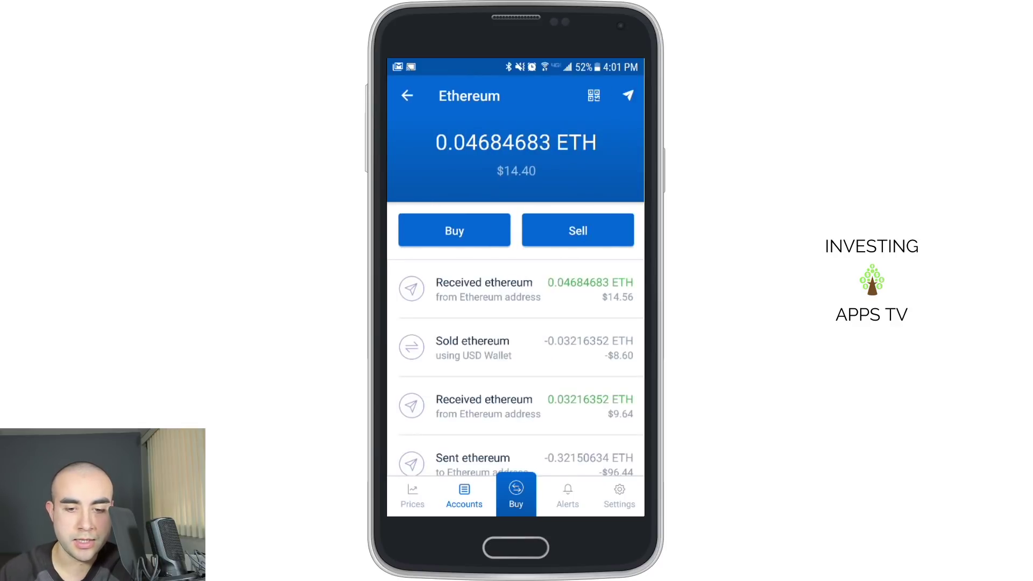
click(628, 95)
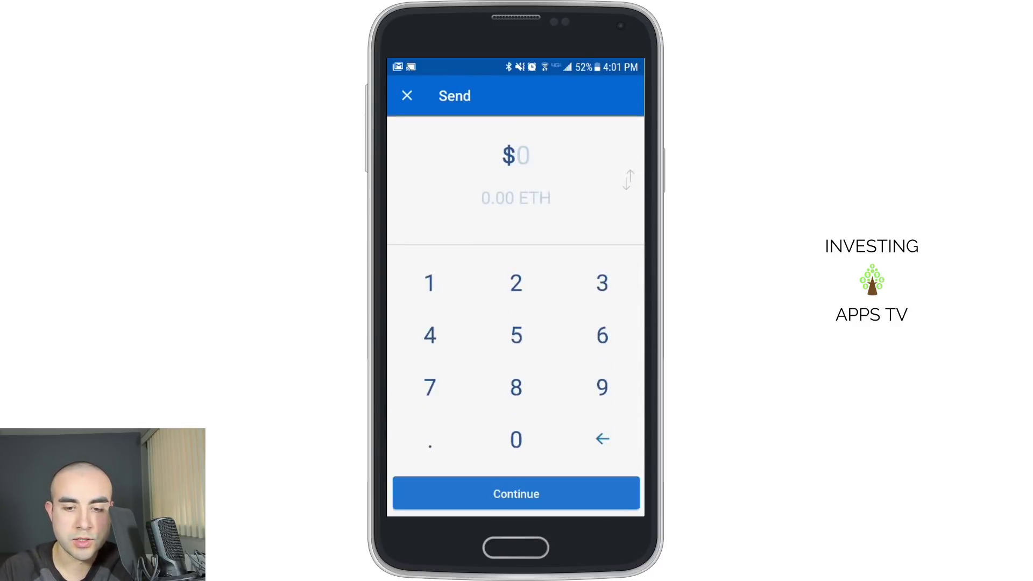
click(628, 179)
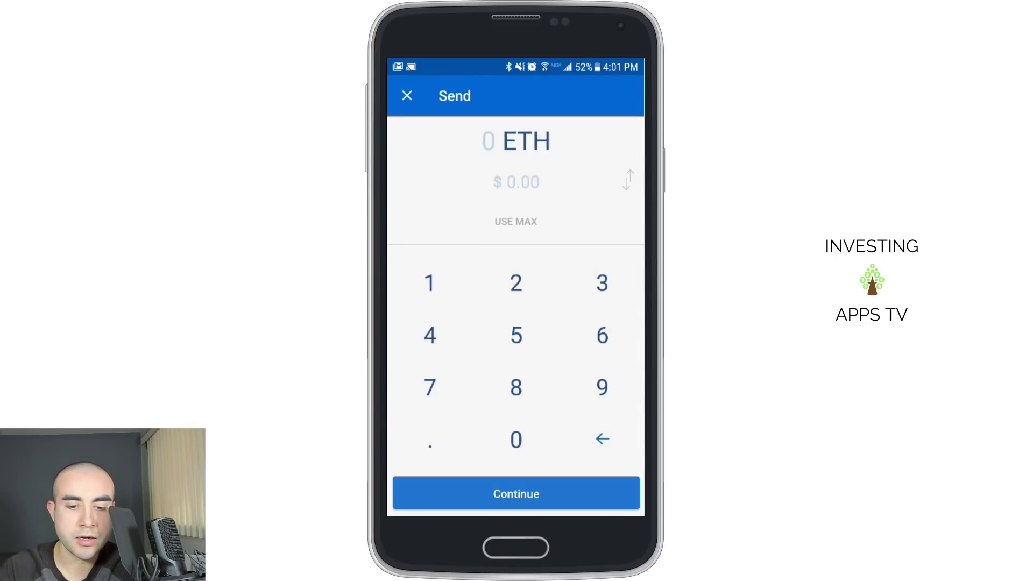
click(515, 221)
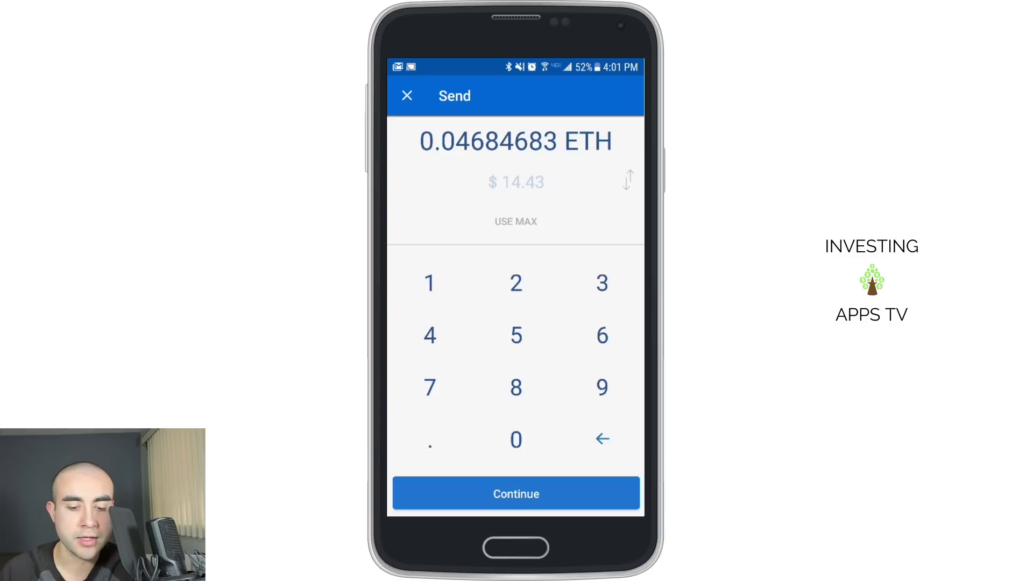
click(516, 494)
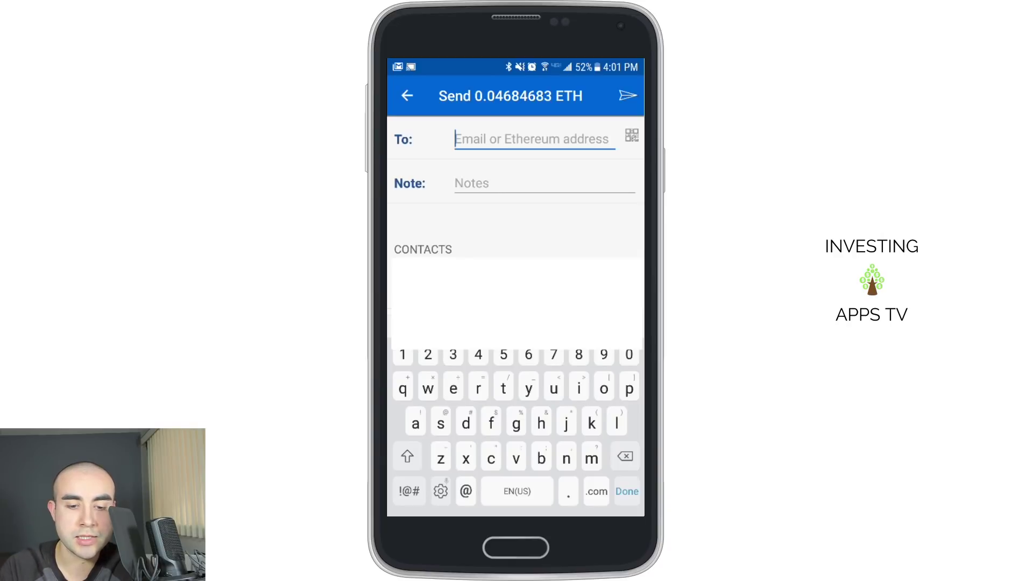
- Paste the ShapeShift deposit address as recipient, send the Ether, and return to ShapeShift
click(455, 138)
click(437, 106)
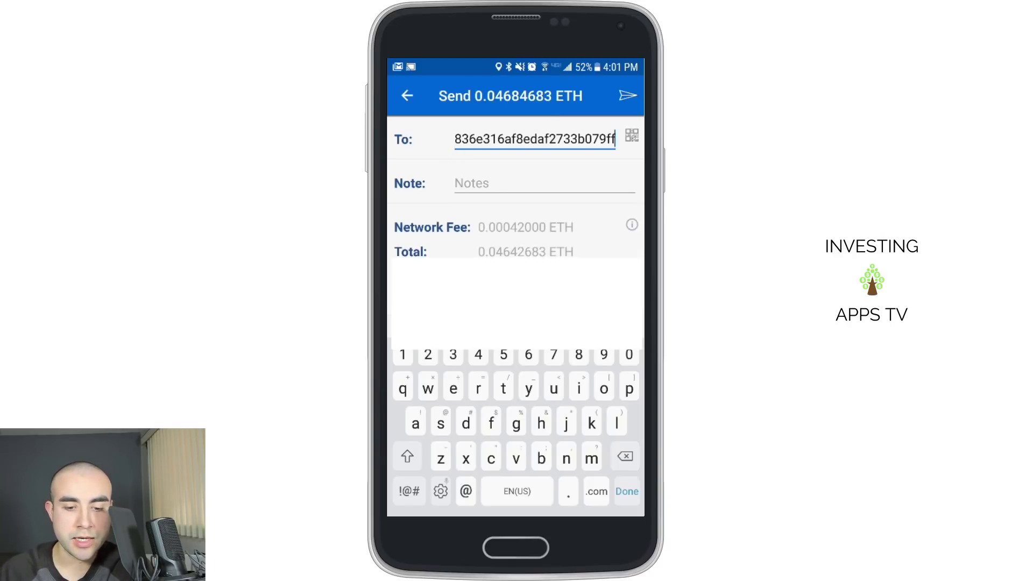
click(484, 182)
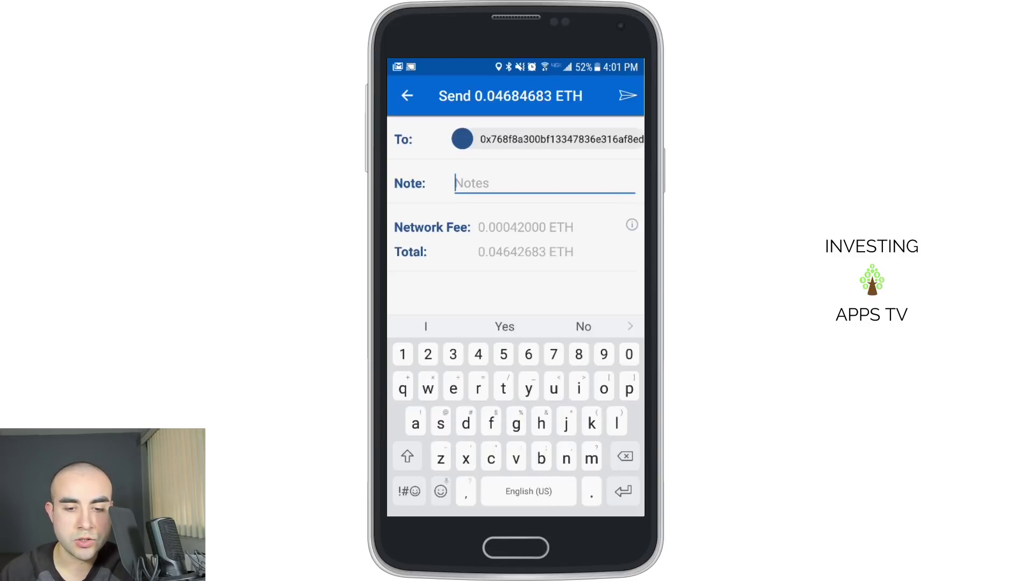
click(627, 96)
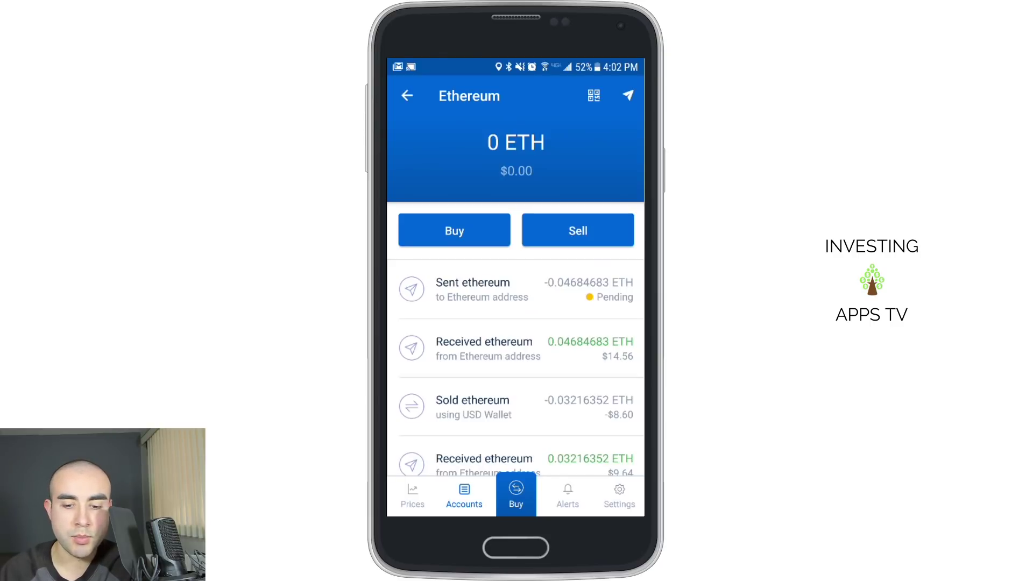
key(alt+Tab)
click(507, 253)
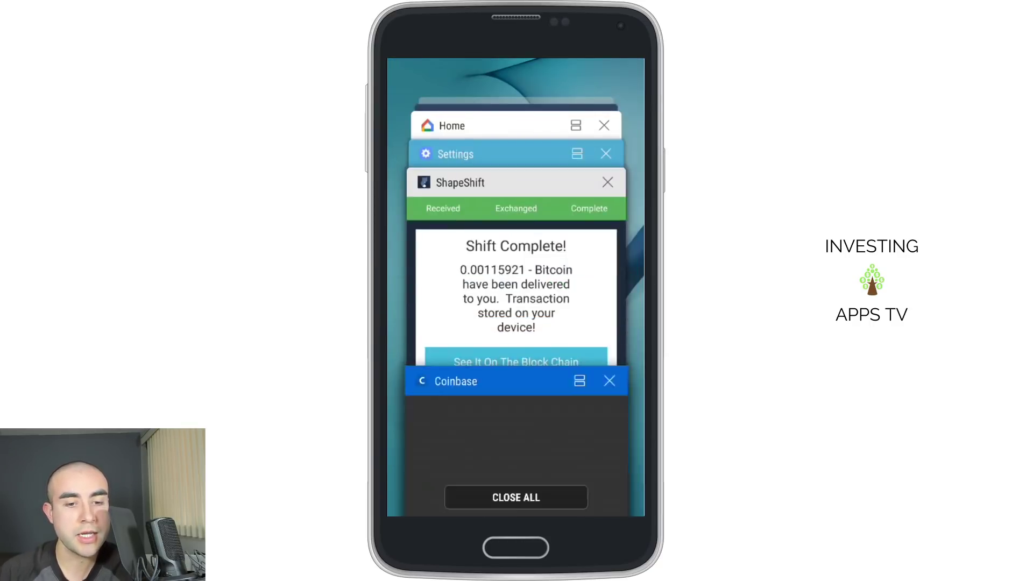
- Review ShapeShift's Addresses and Transactions tabs, then return to the completed shift summary
click(512, 277)
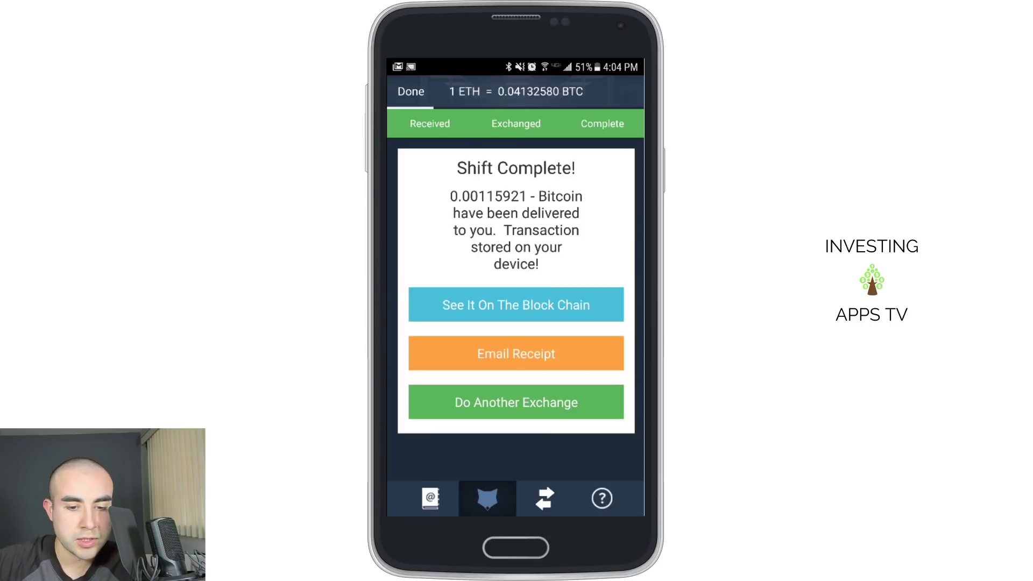
click(431, 498)
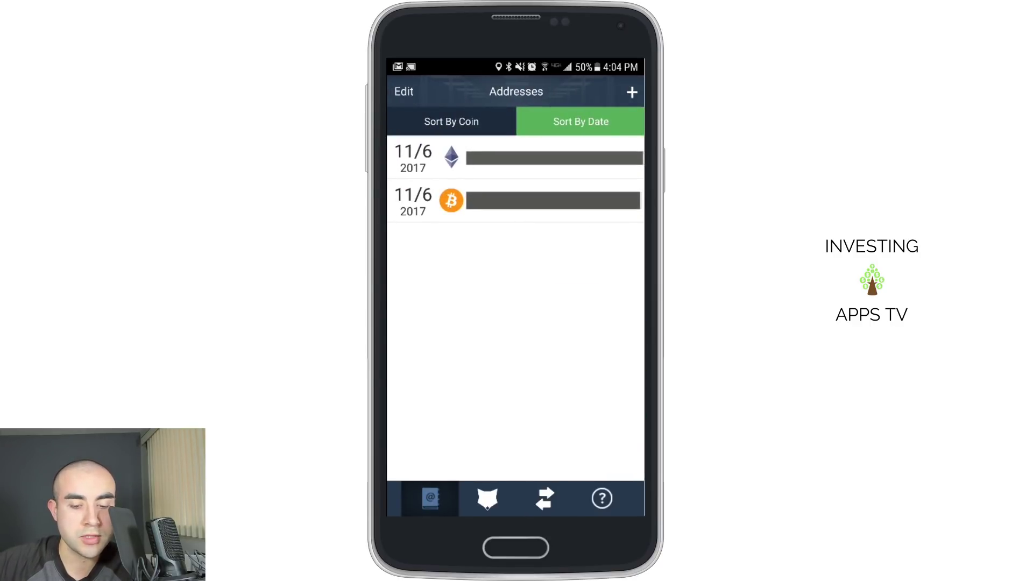
click(544, 498)
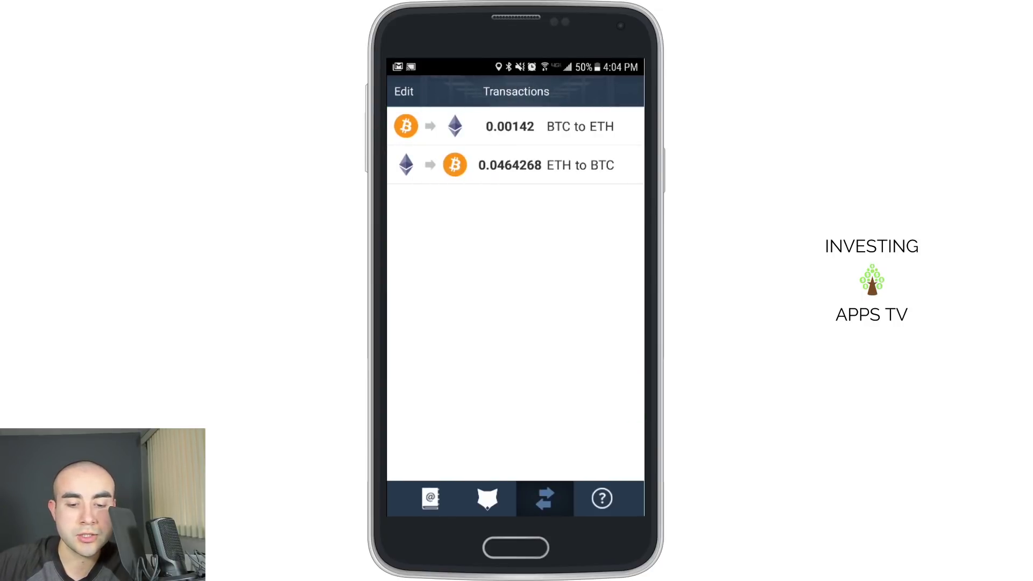
click(487, 498)
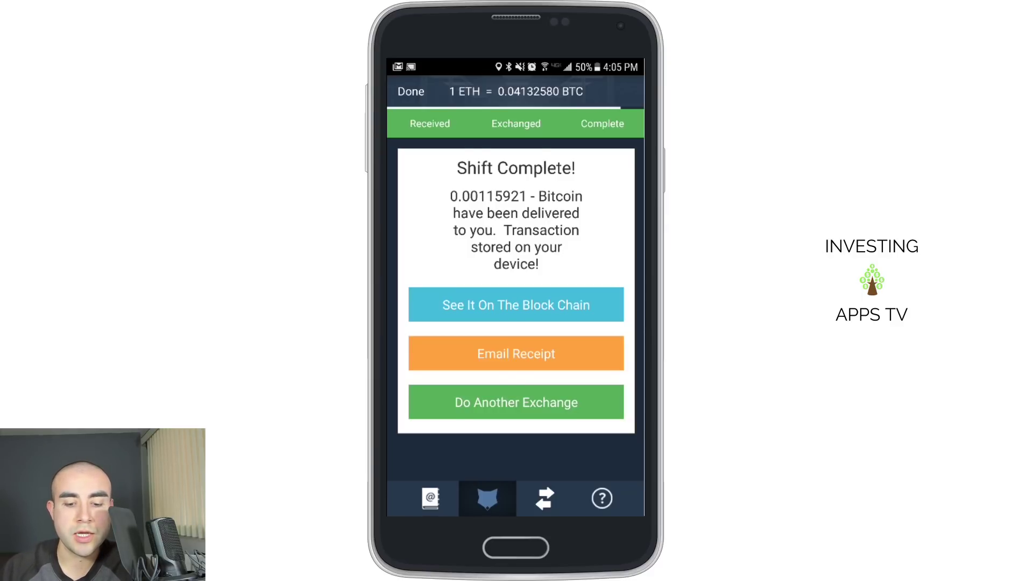
- Check the pending 0.00115921 BTC receipt in Coinbase's Bitcoin wallet (total 0.10098051 BTC)
key(alt+Tab)
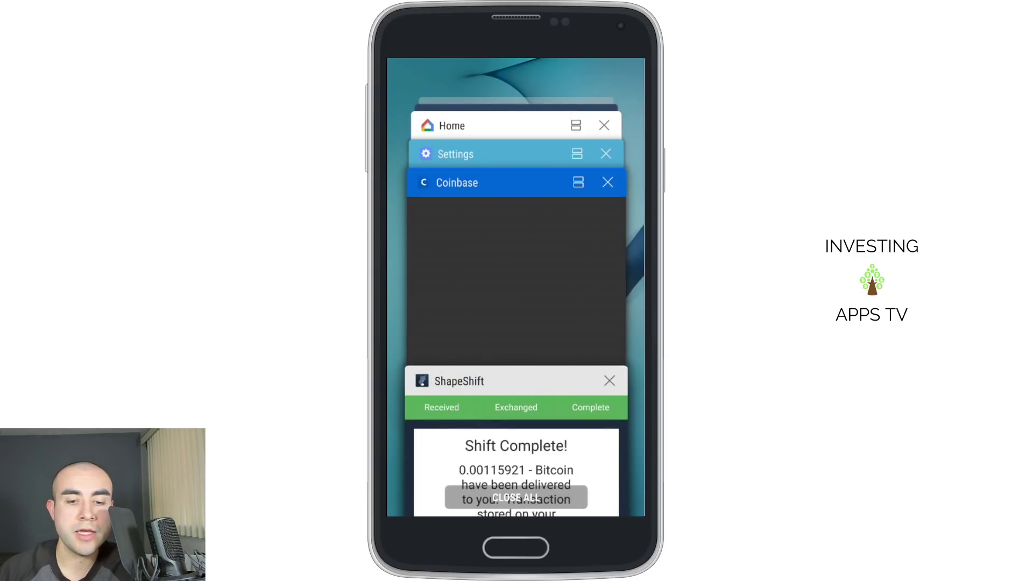
click(511, 291)
key(Escape)
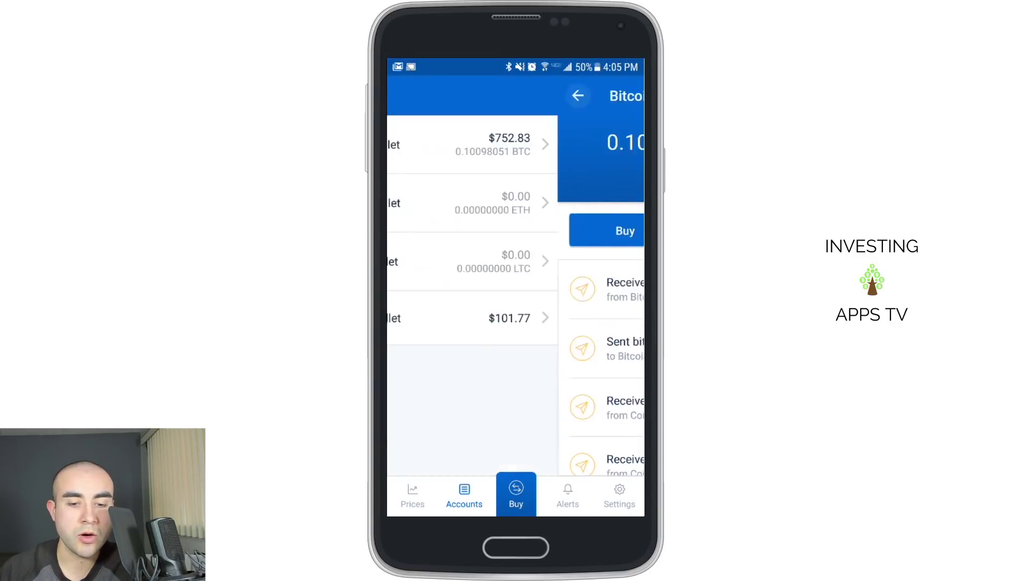
click(484, 143)
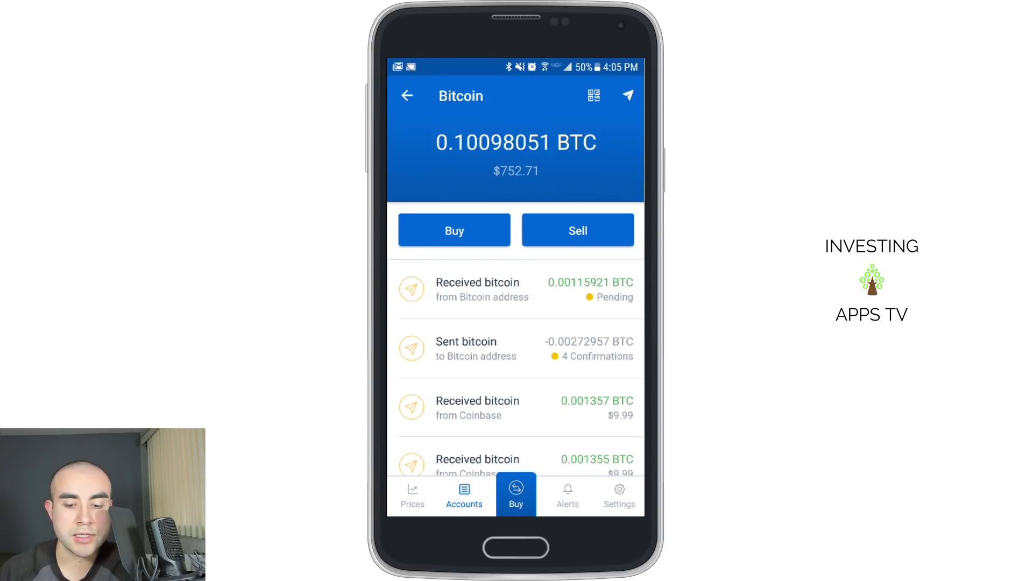
click(479, 289)
click(599, 396)
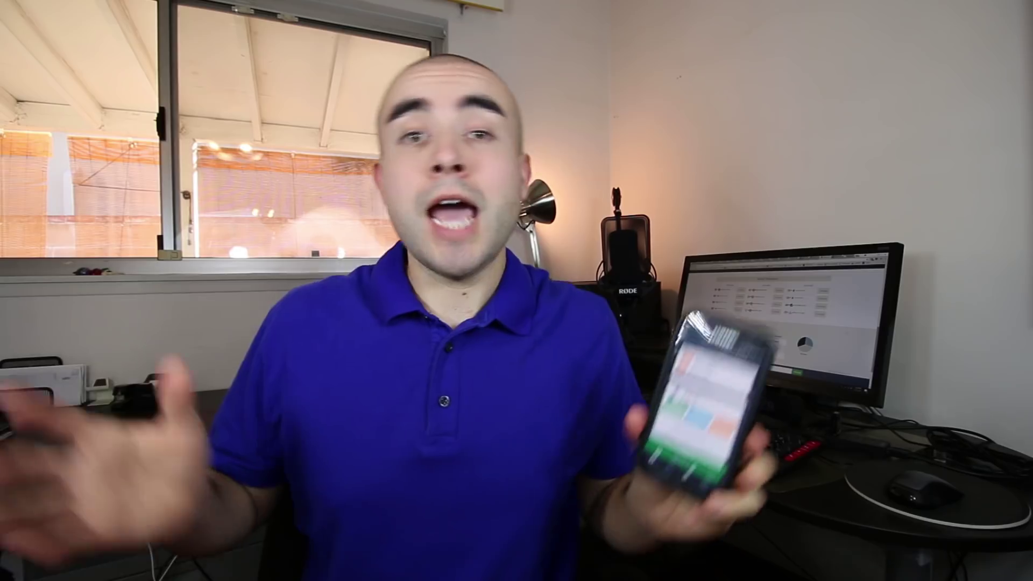